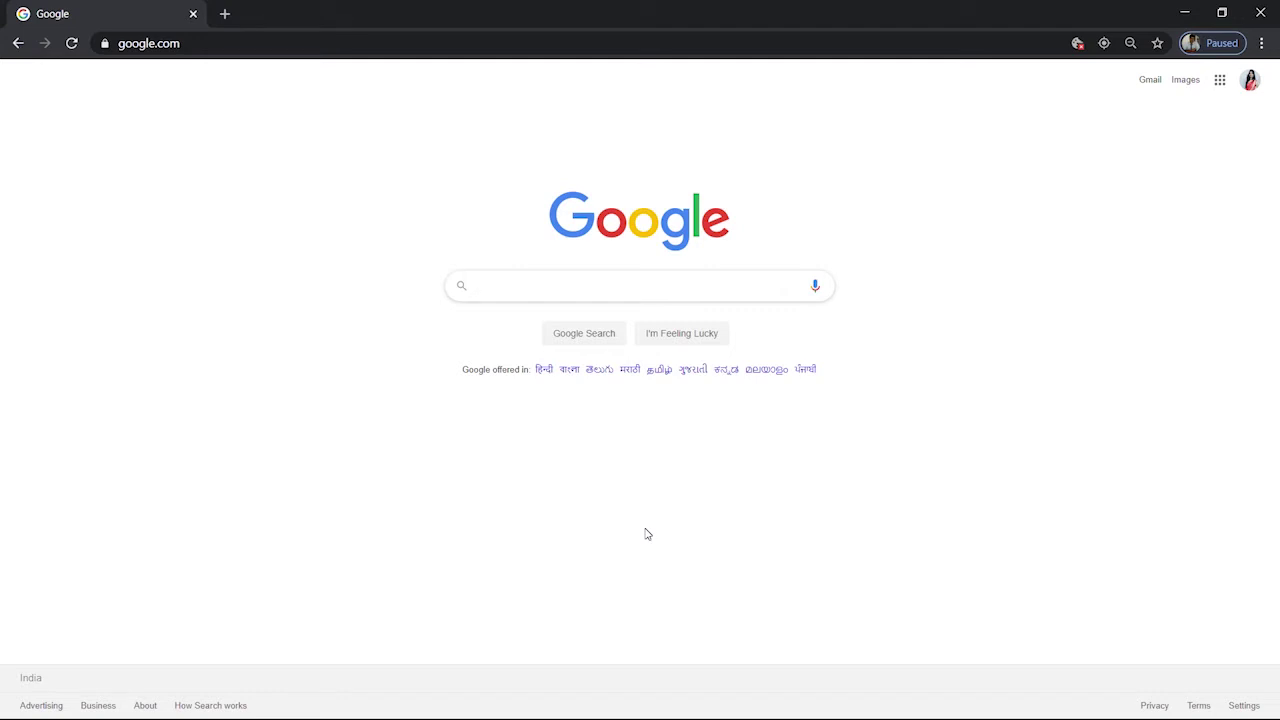
Search Google for 'ifttt' and highlight 'If This Then That' in the knowledge panel
type("ifttt")
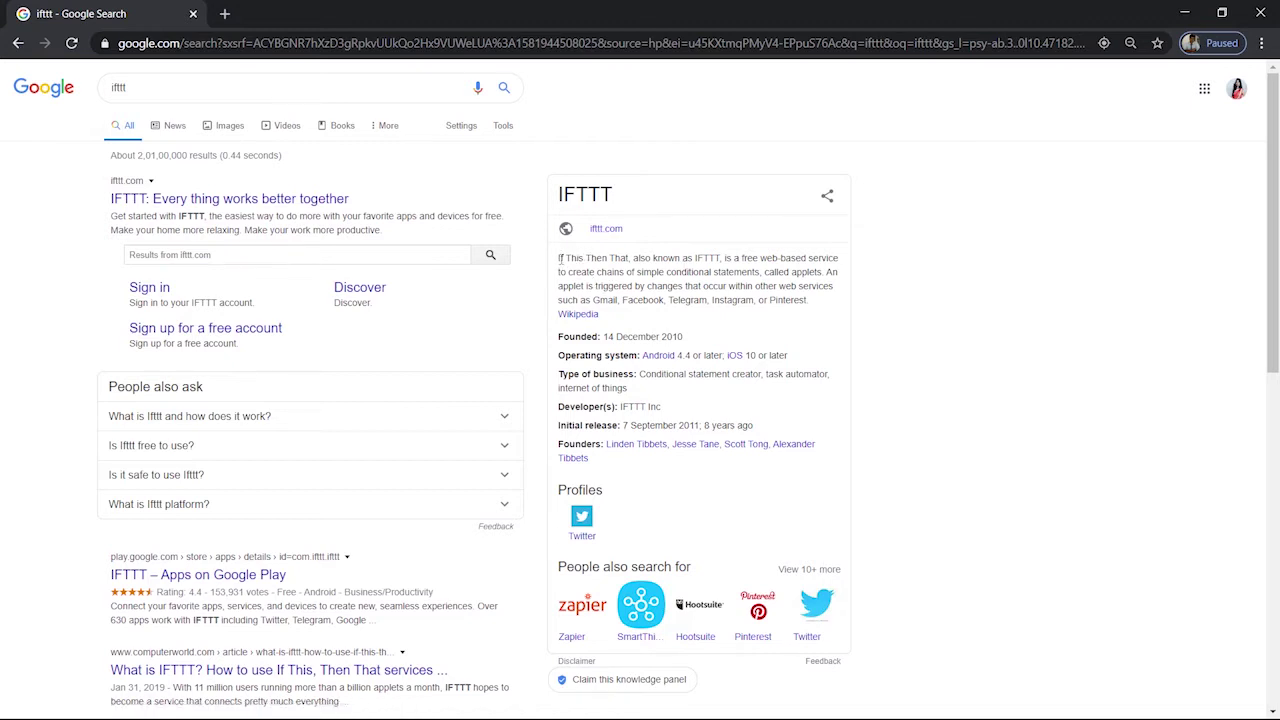
left_click_drag(560, 258, 630, 258)
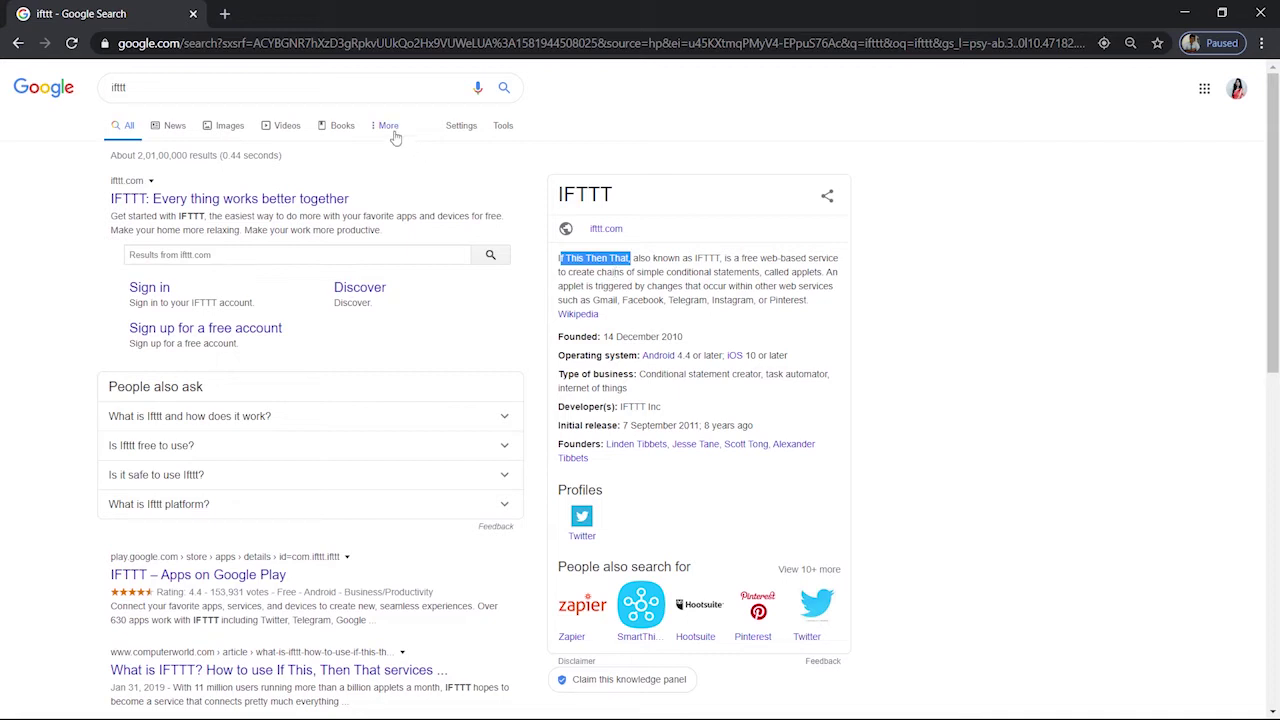
Open the IFTTT website and start signing up with a Google account
left_click(163, 200)
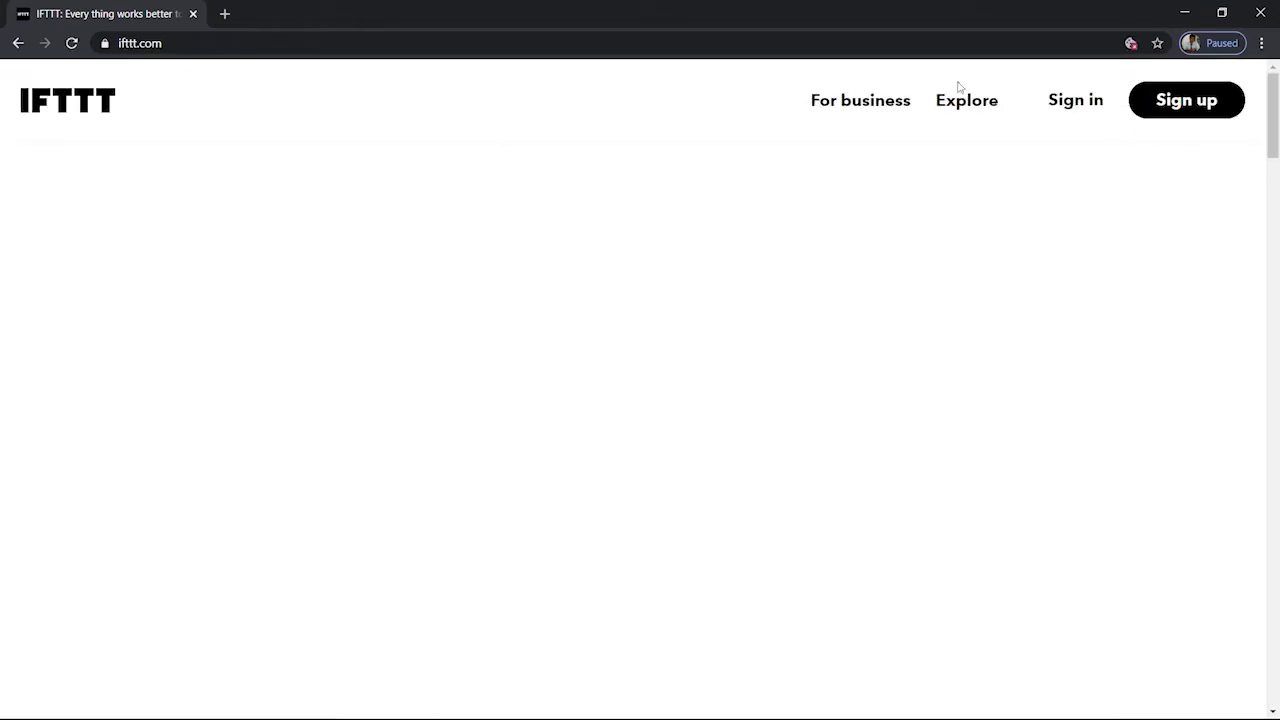
left_click(1157, 106)
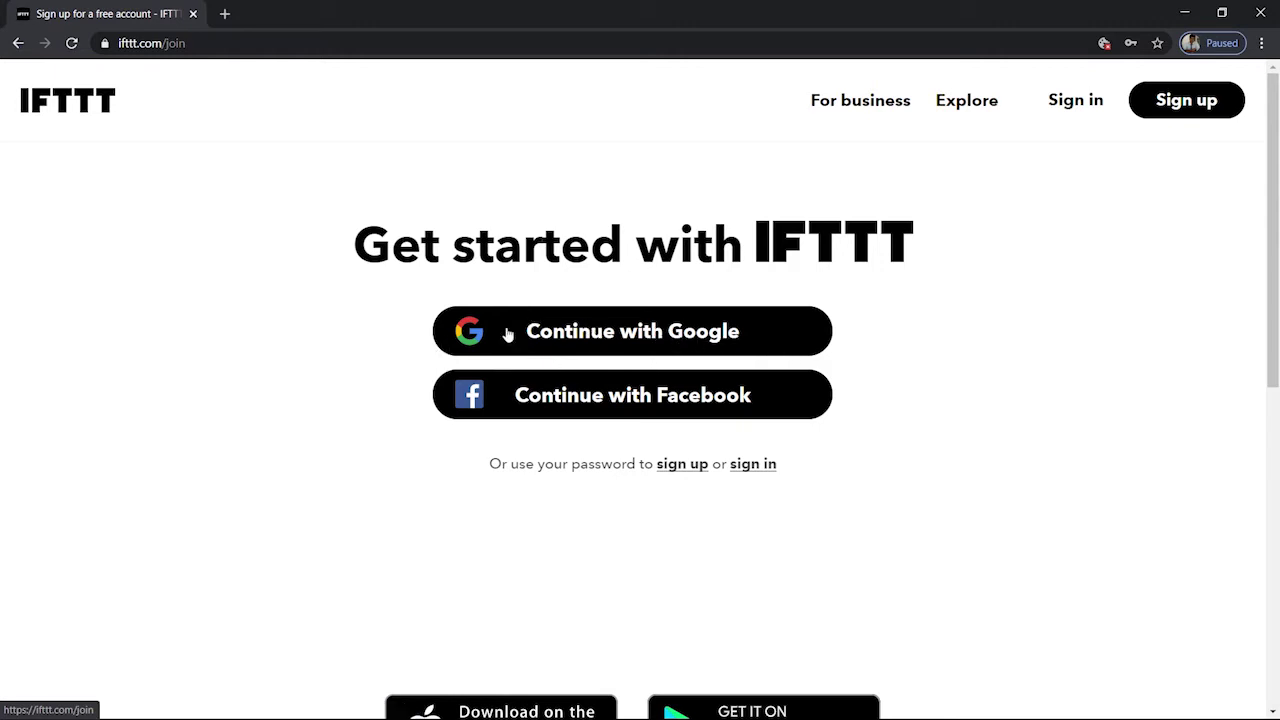
left_click(626, 334)
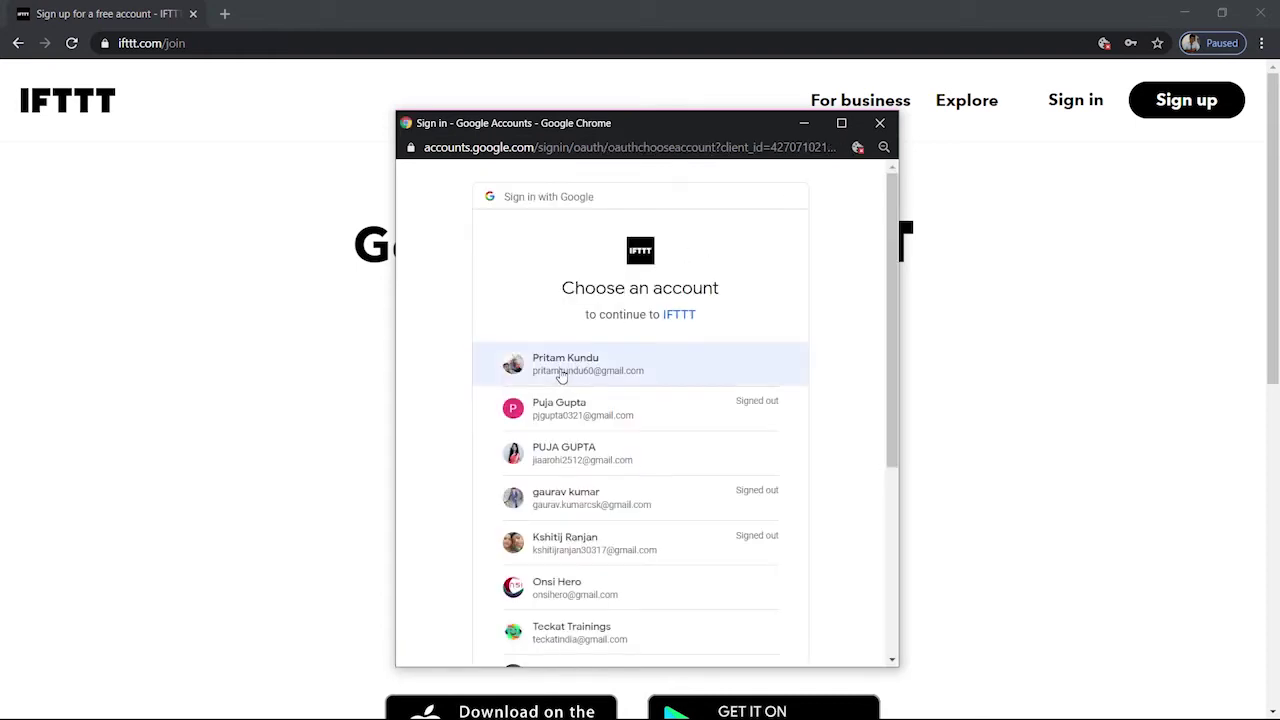
left_click(562, 366)
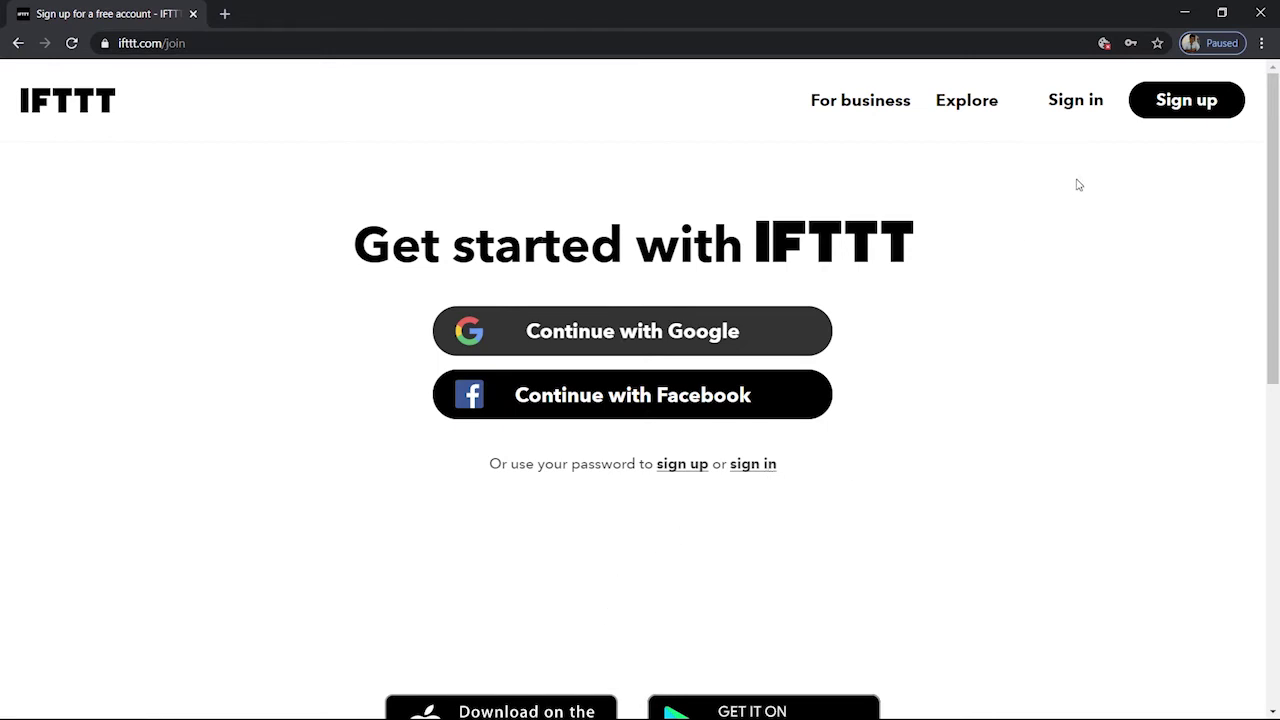
On the IFTTT Sign in page, try the saved login, then clear the email field
left_click(1076, 100)
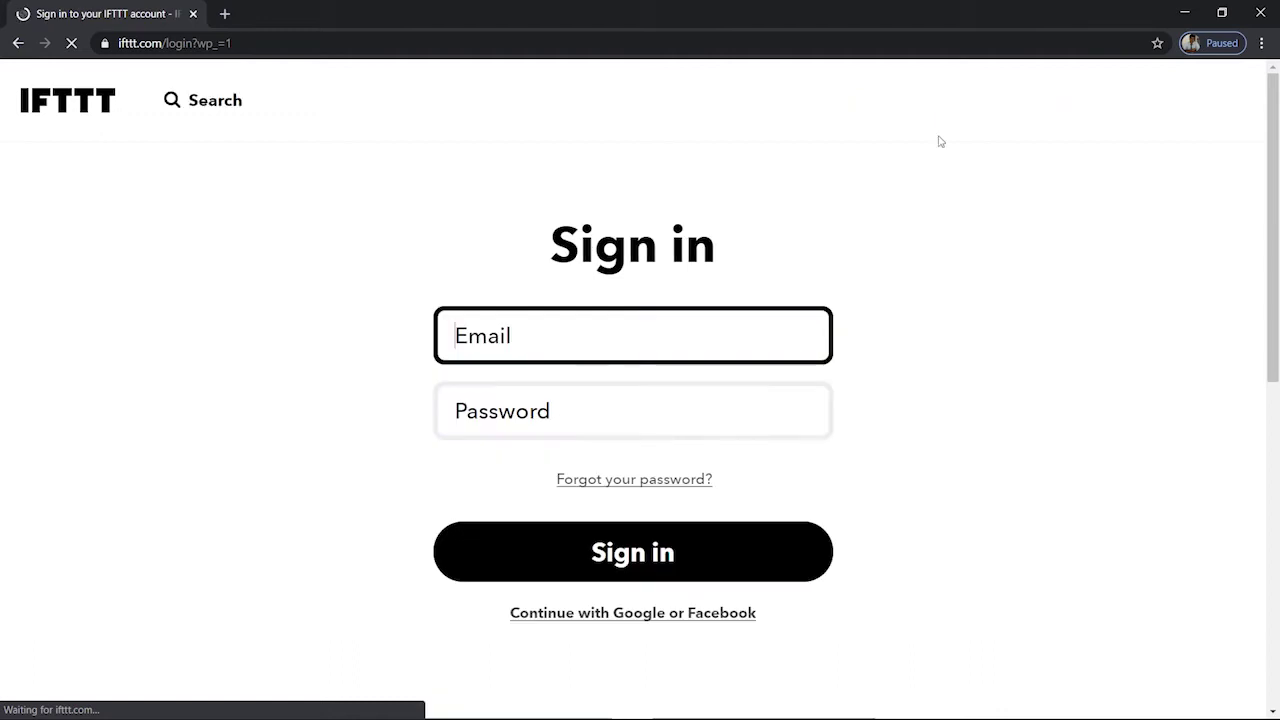
double_click(595, 337)
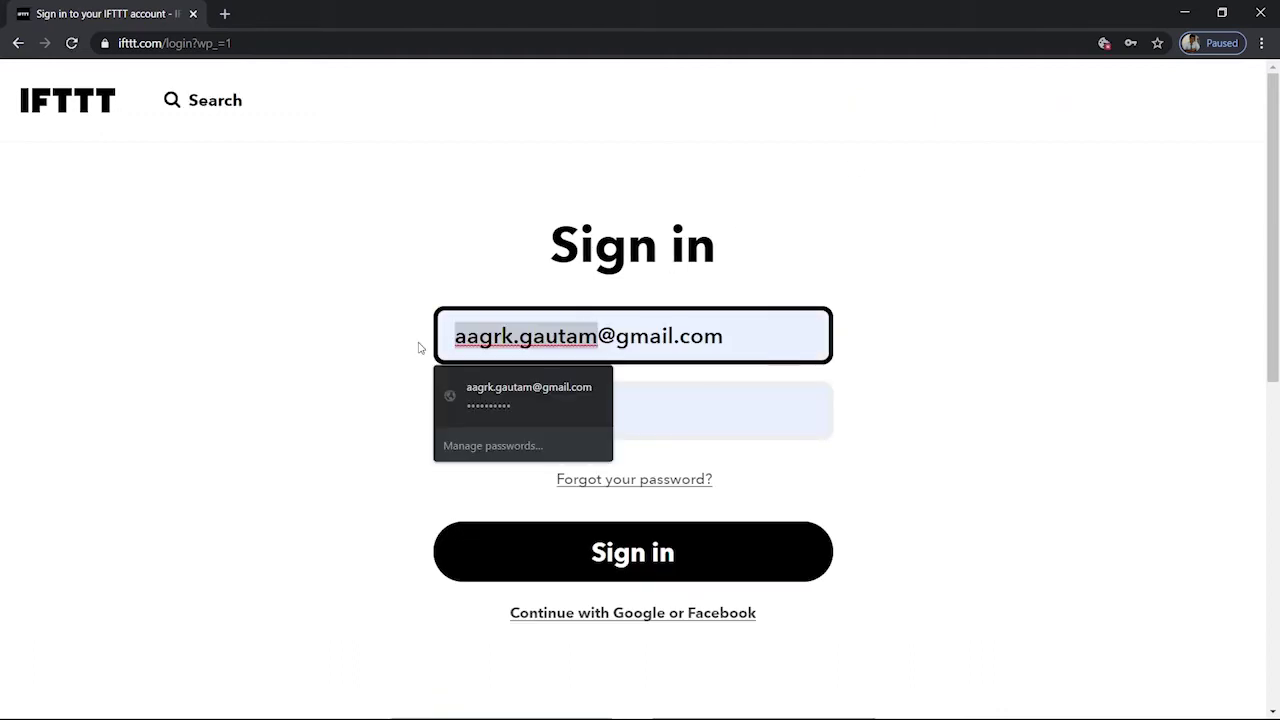
left_click(510, 386)
type("pri")
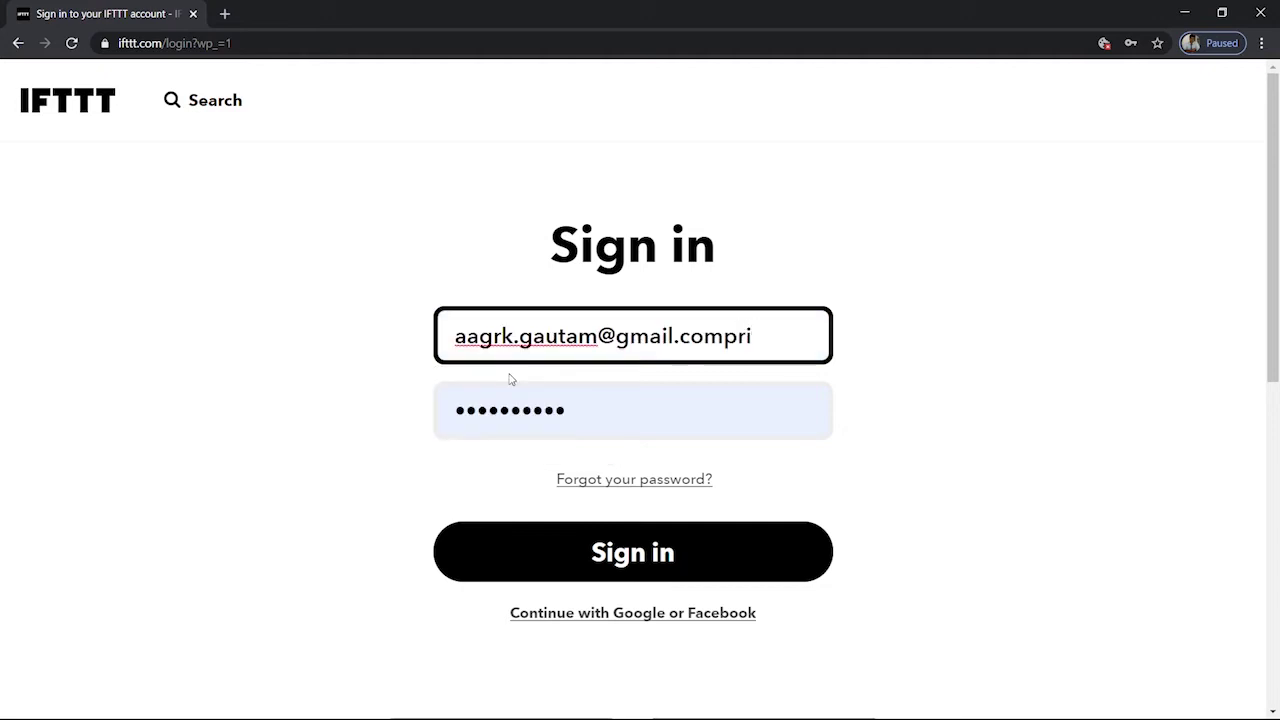
key("BackSpace")
key("BackSpace")
key("BackSpace")
key("BackSpace")
key("BackSpace")
key("BackSpace")
key("BackSpace")
key("BackSpace")
key("BackSpace")
key("BackSpace")
key("BackSpace")
key("BackSpace")
key("BackSpace")
key("BackSpace")
key("BackSpace")
key("BackSpace")
key("BackSpace")
key("BackSpace")
key("BackSpace")
key("BackSpace")
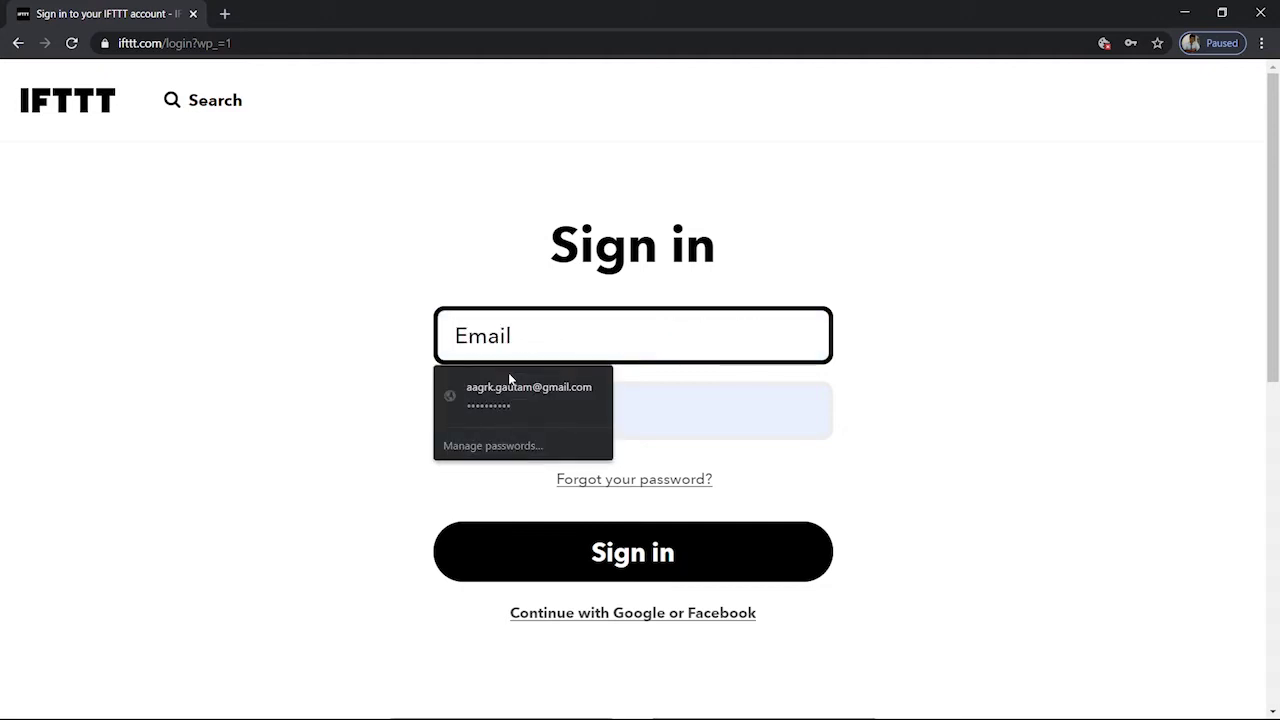
Sign in to IFTTT with the Google account instead
left_click(576, 614)
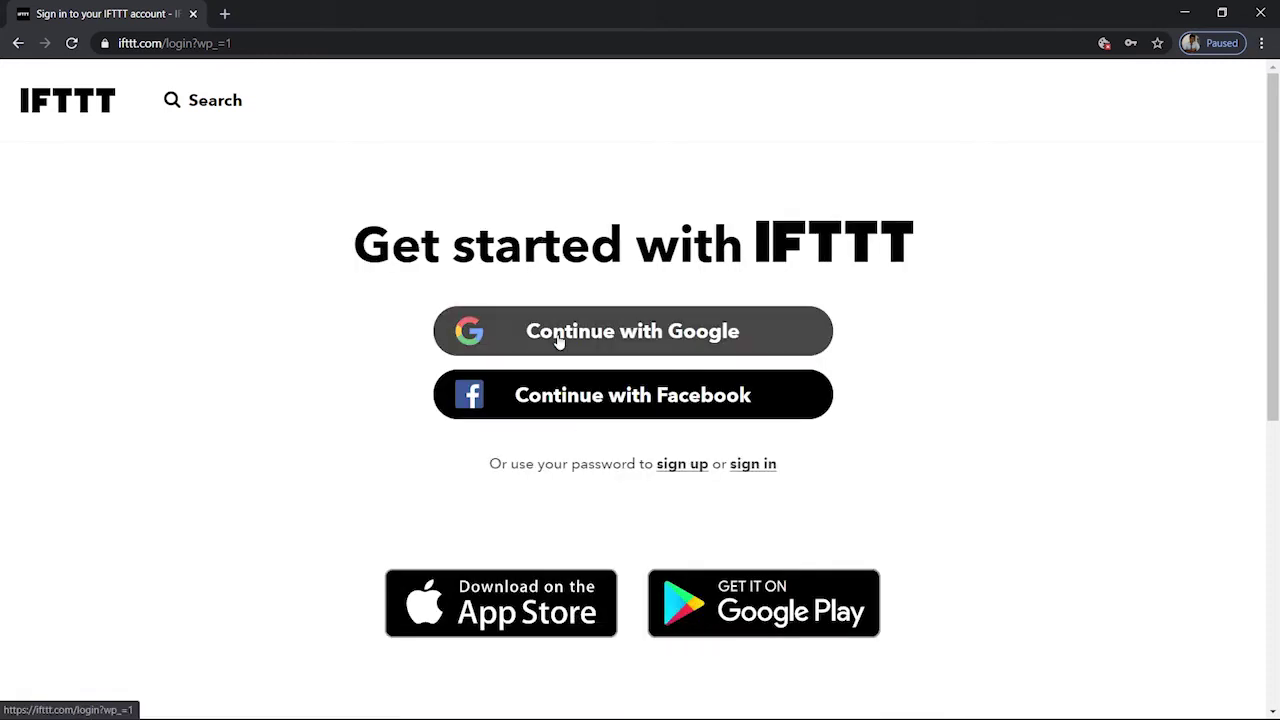
left_click(560, 341)
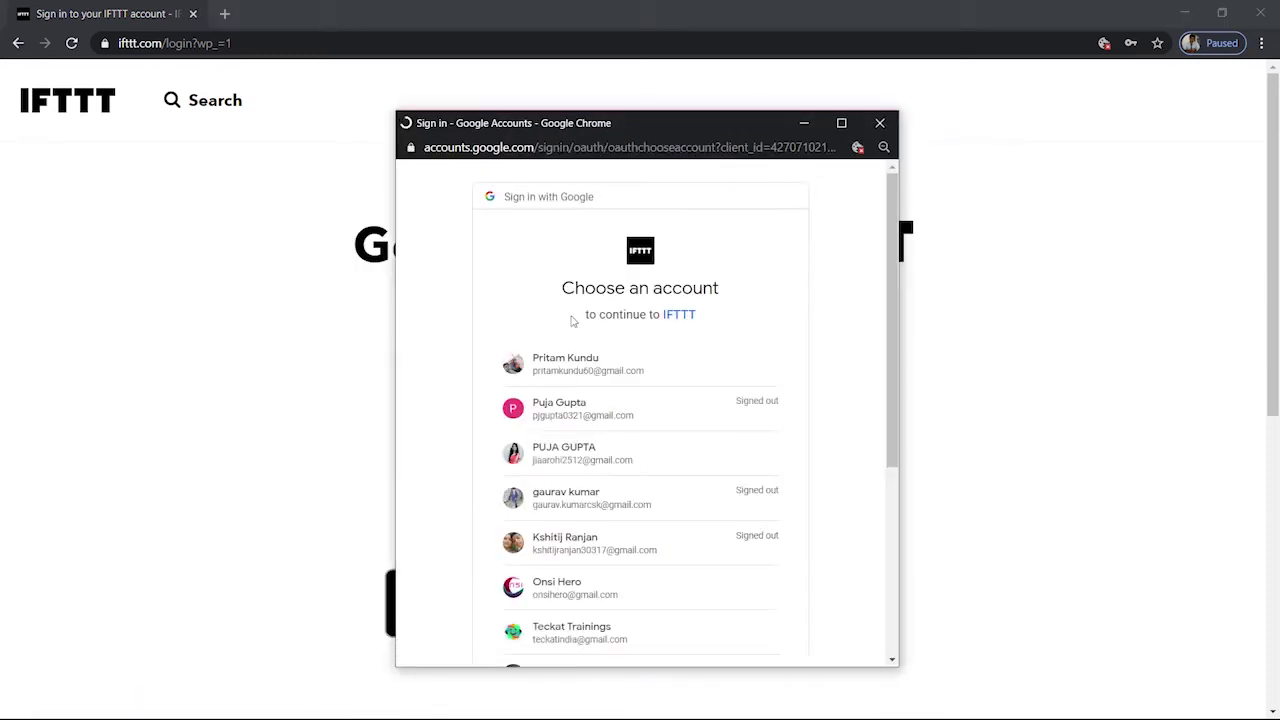
left_click(567, 366)
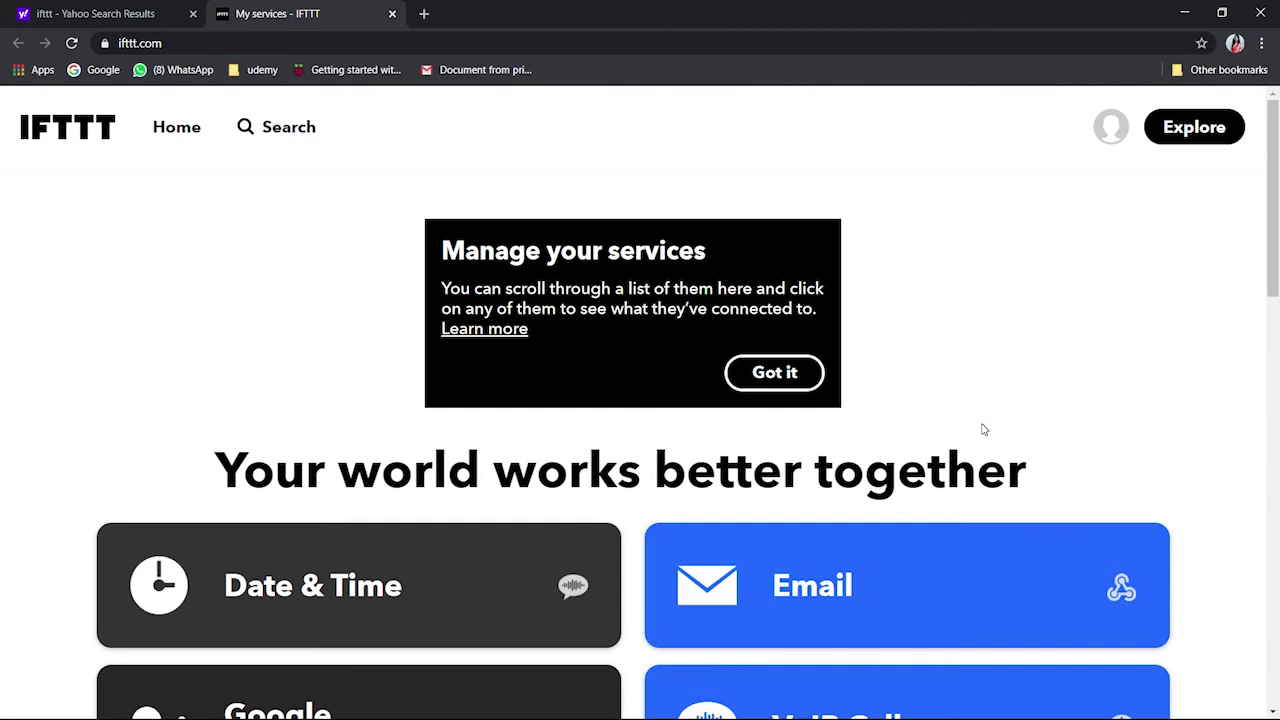
Dismiss the Manage your services tip on the IFTTT home page
left_click(808, 376)
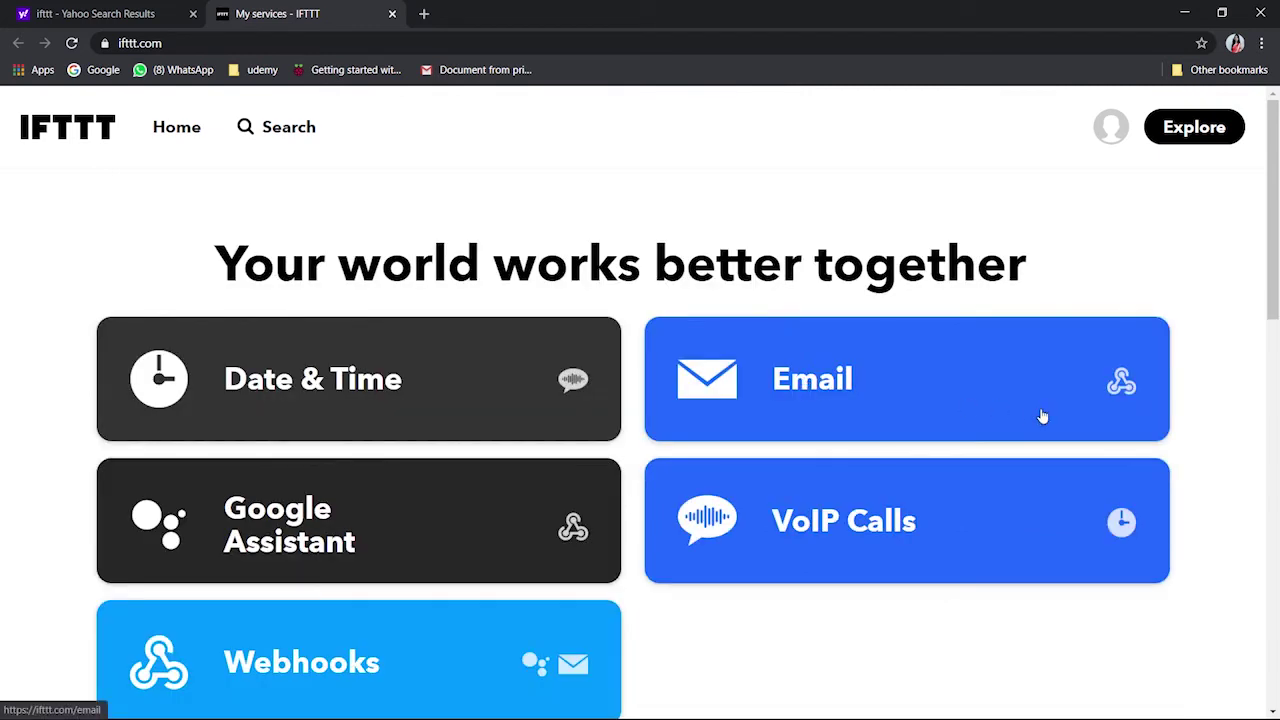
scroll(1042, 416, "down", 4)
scroll(1042, 416, "up", 4)
Browse the Explore page's featured applets and services
left_click(1178, 138)
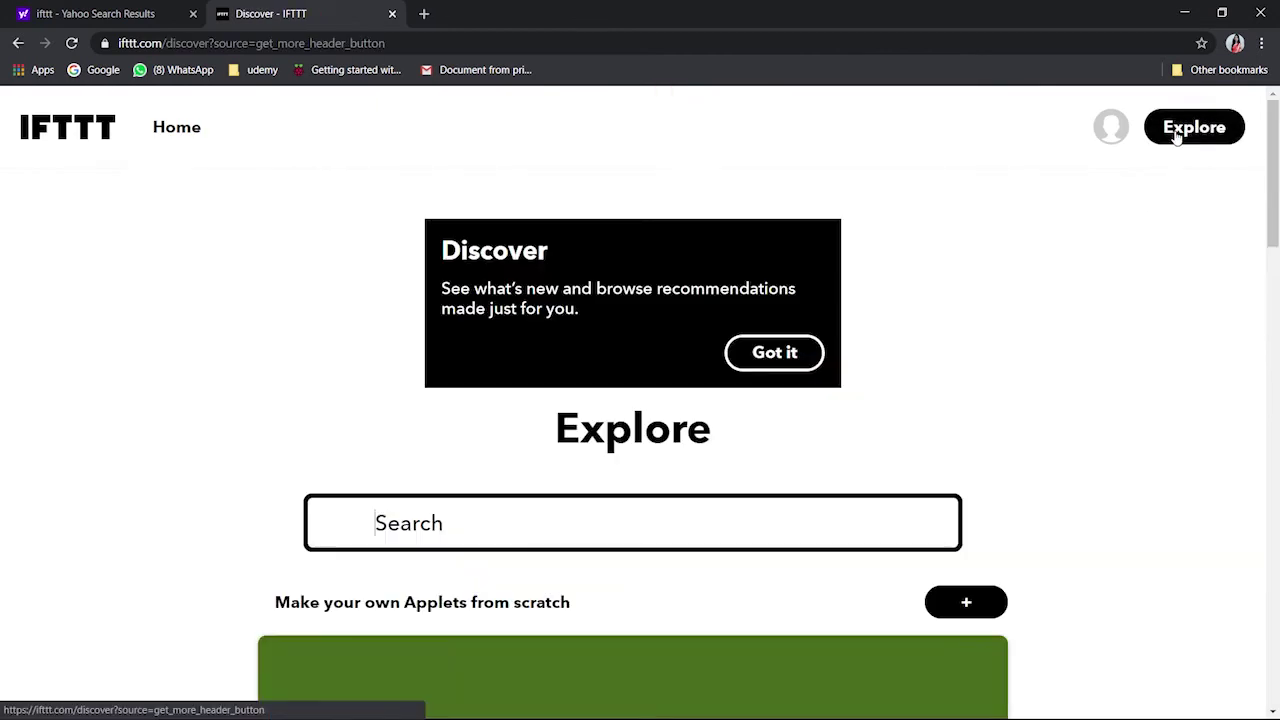
scroll(981, 279, "down", 4)
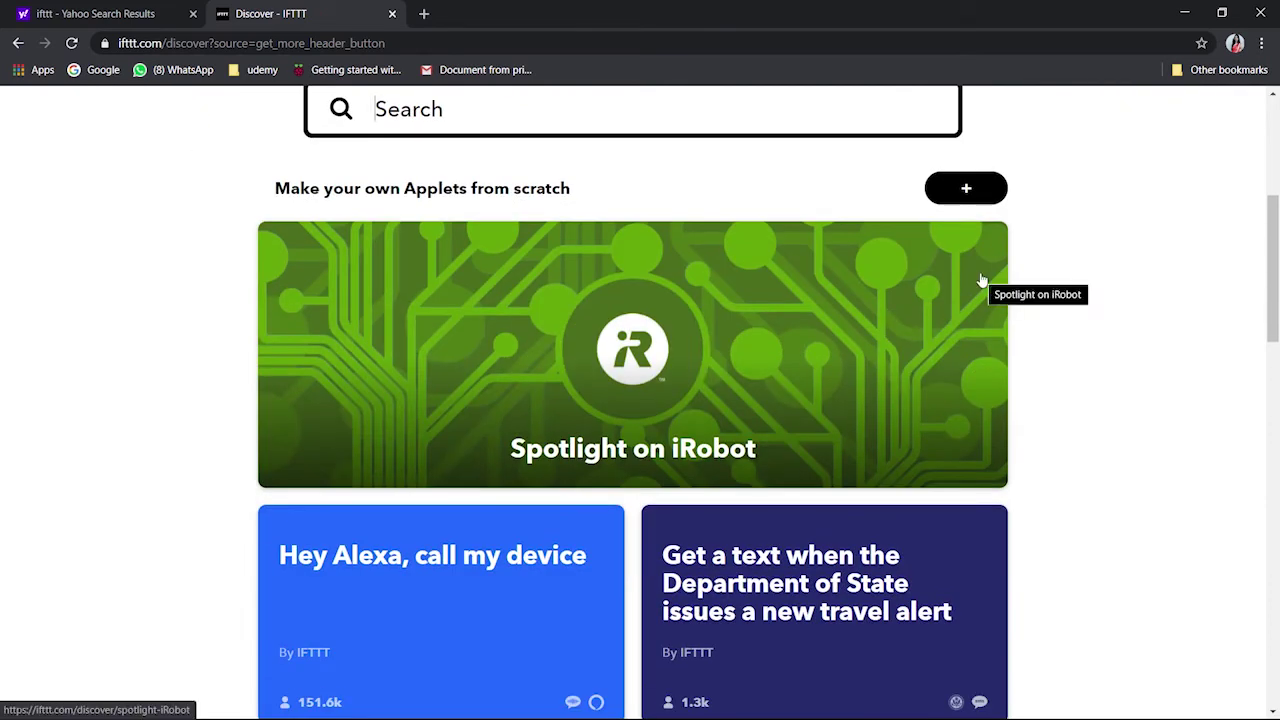
scroll(981, 279, "down", 4)
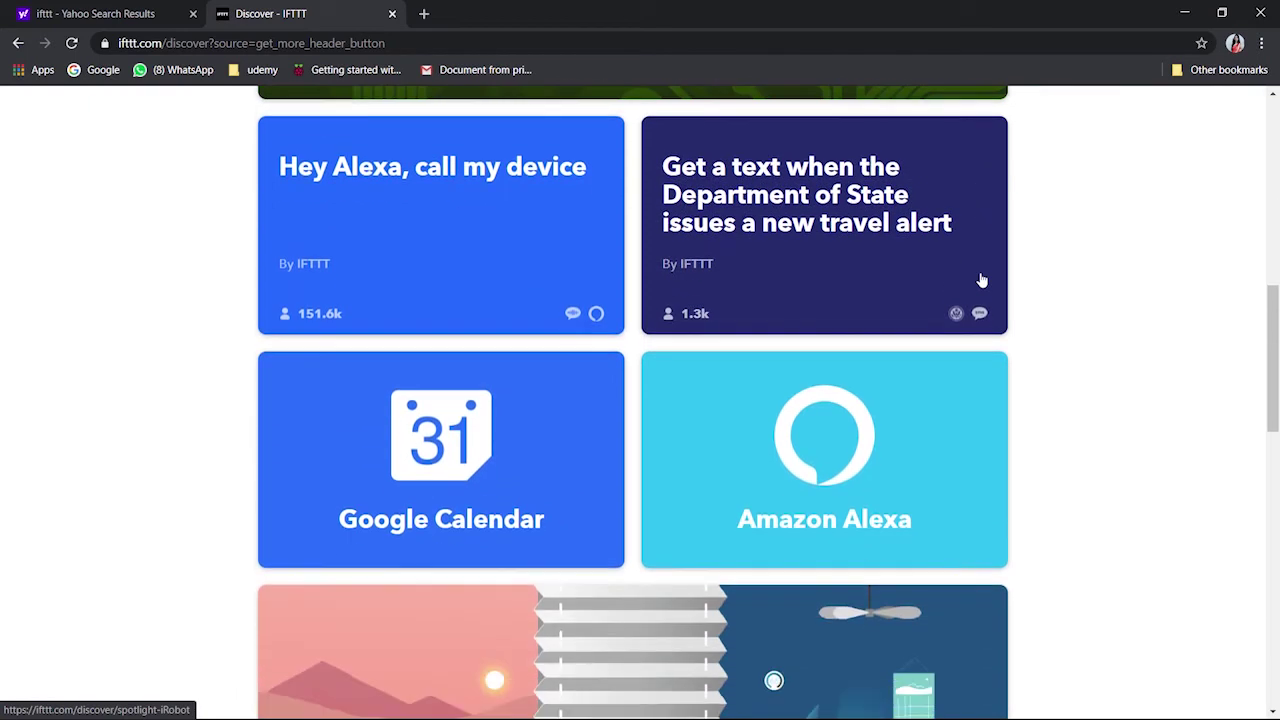
scroll(981, 279, "down", 6)
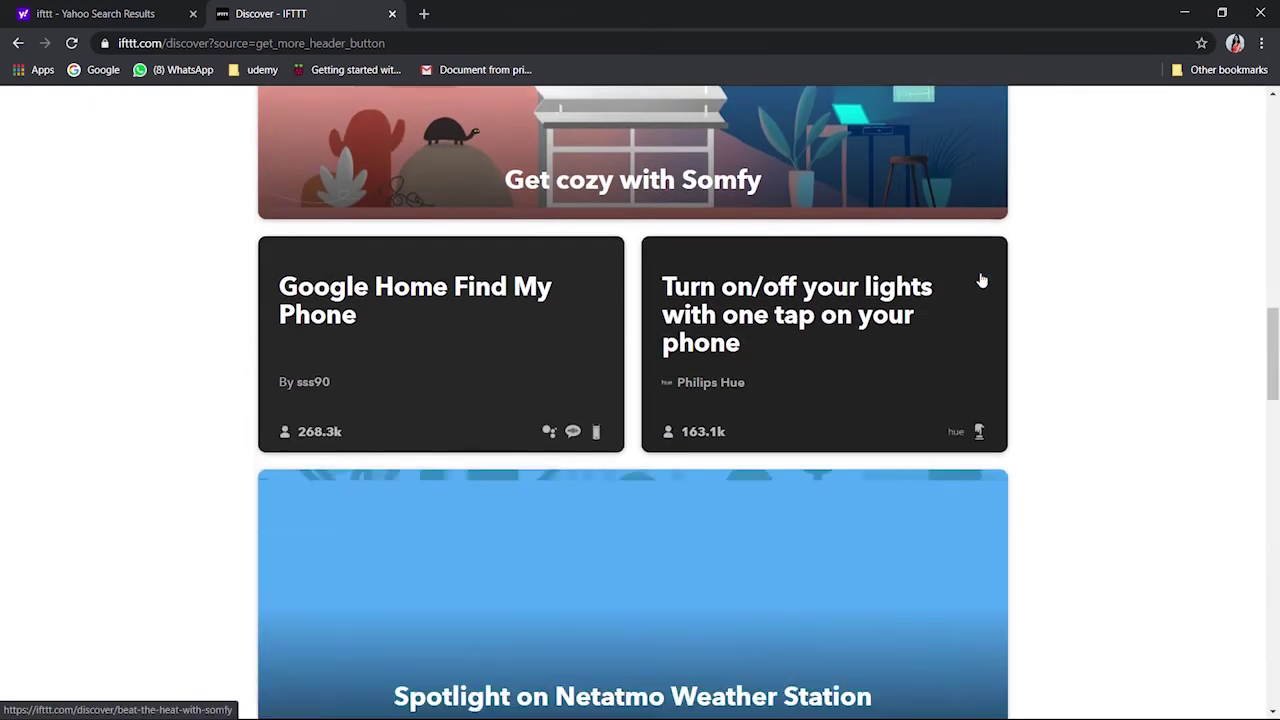
scroll(981, 279, "down", 5)
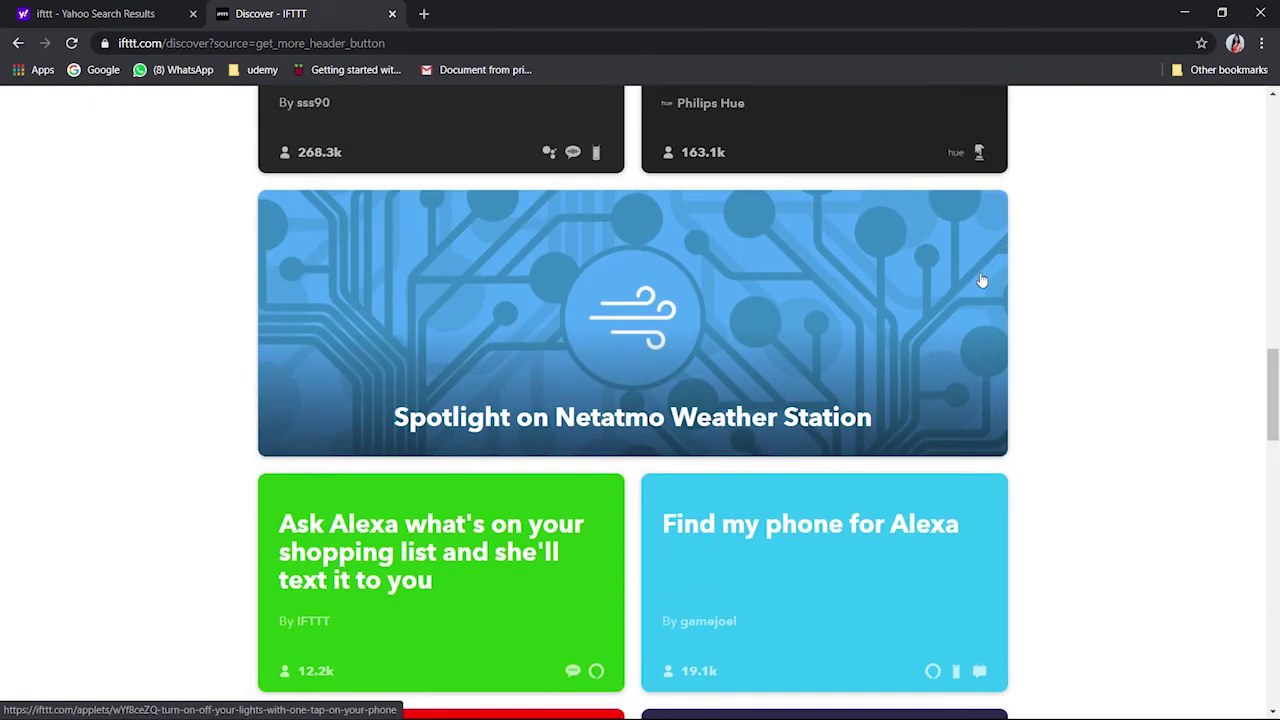
scroll(981, 279, "down", 5)
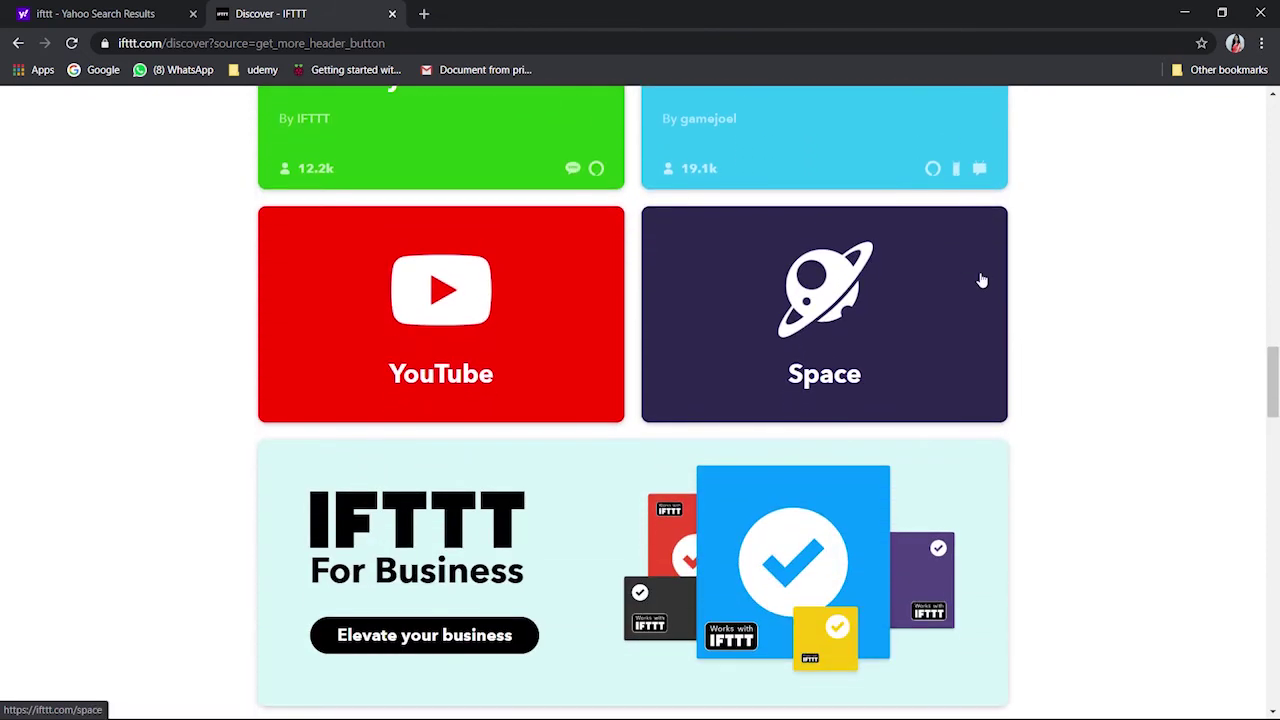
scroll(981, 280, "down", 10)
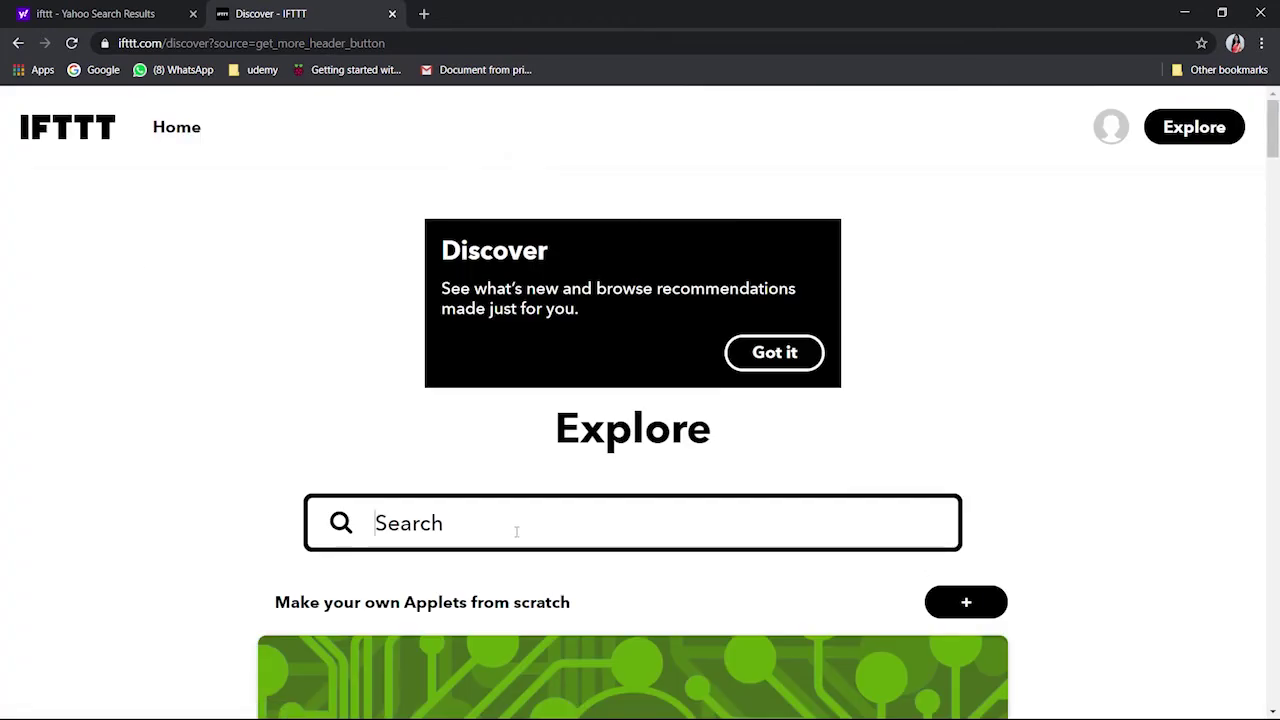
Filter services for 'emai', view the matching services, then clear the search and return home
type("emai")
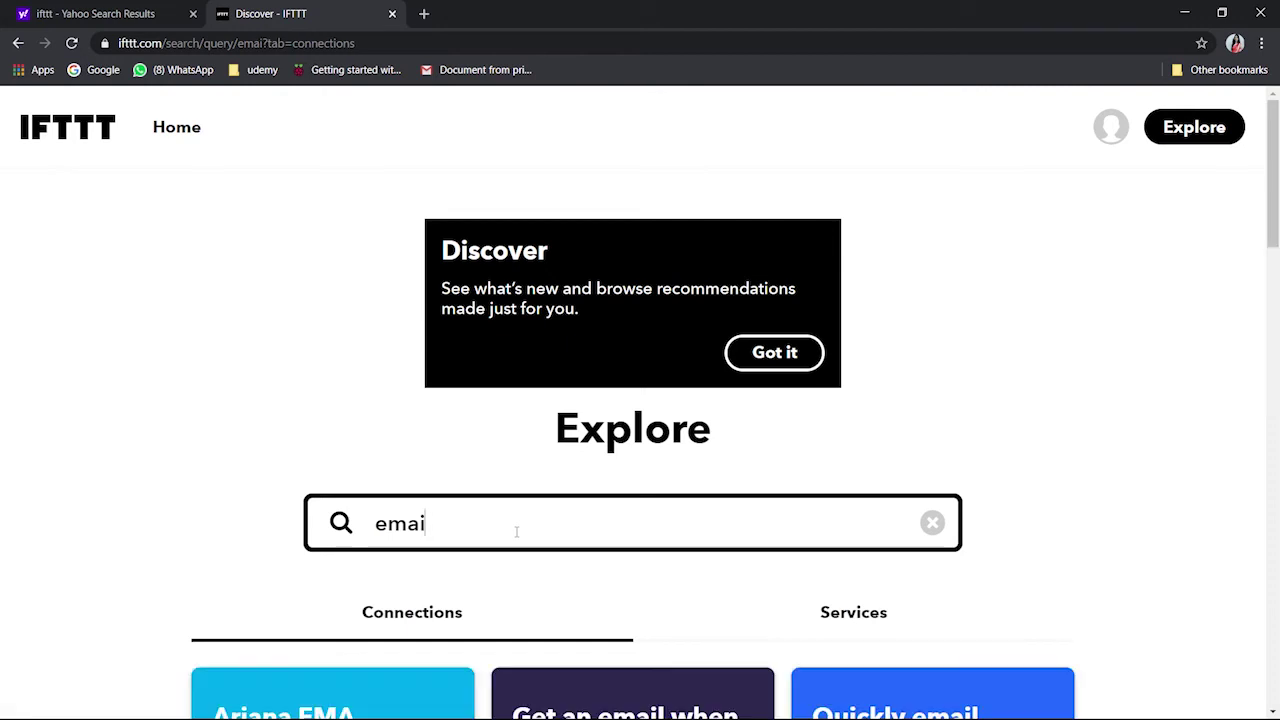
scroll(516, 531, "down", 3)
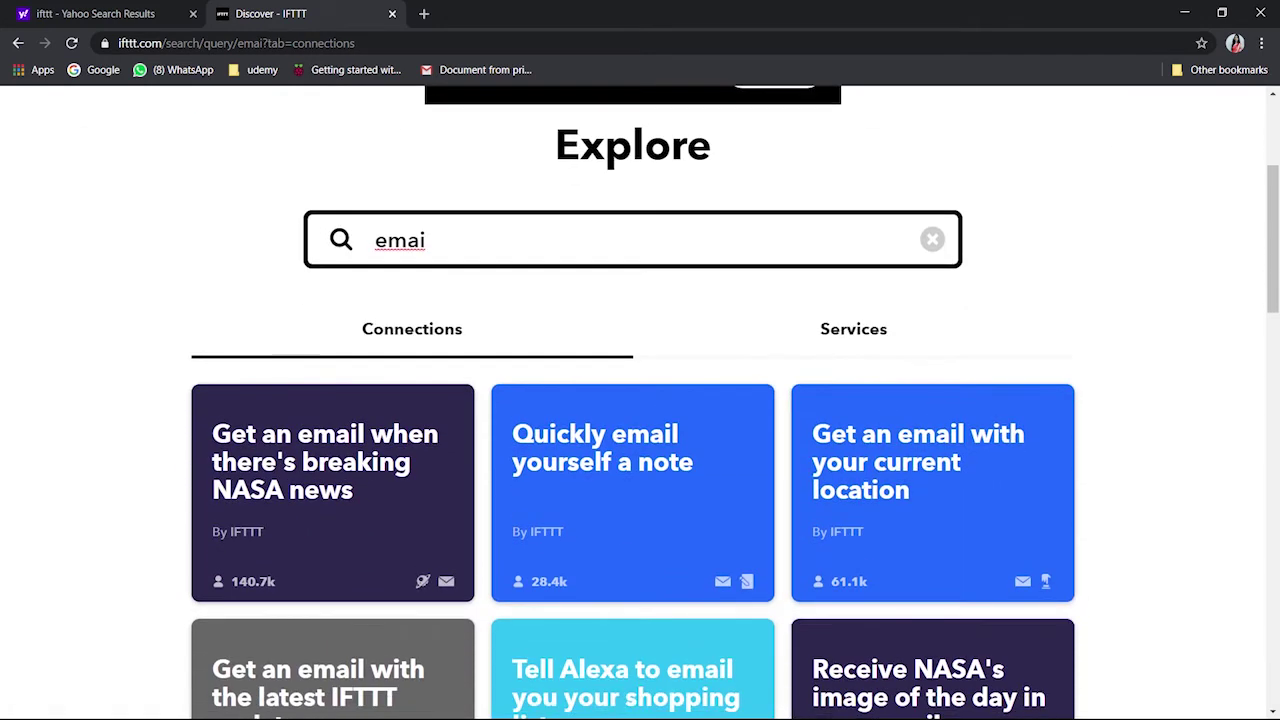
left_click(884, 337)
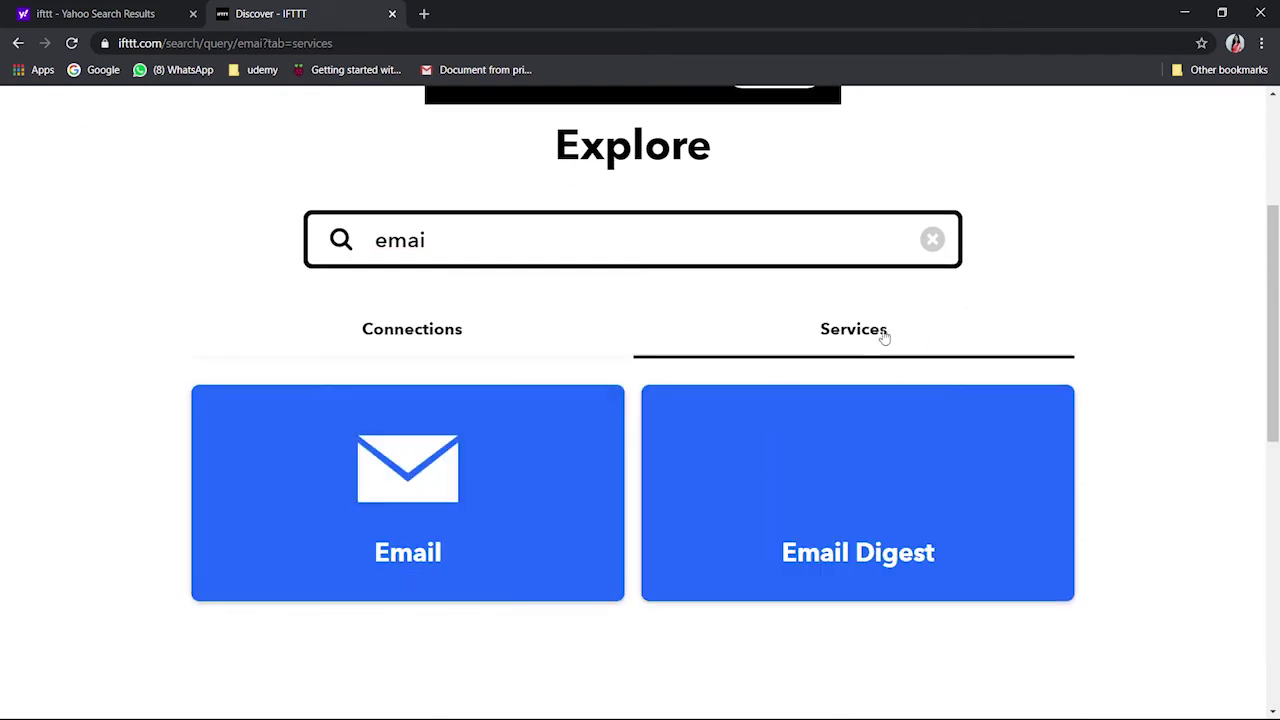
scroll(866, 334, "up", 2)
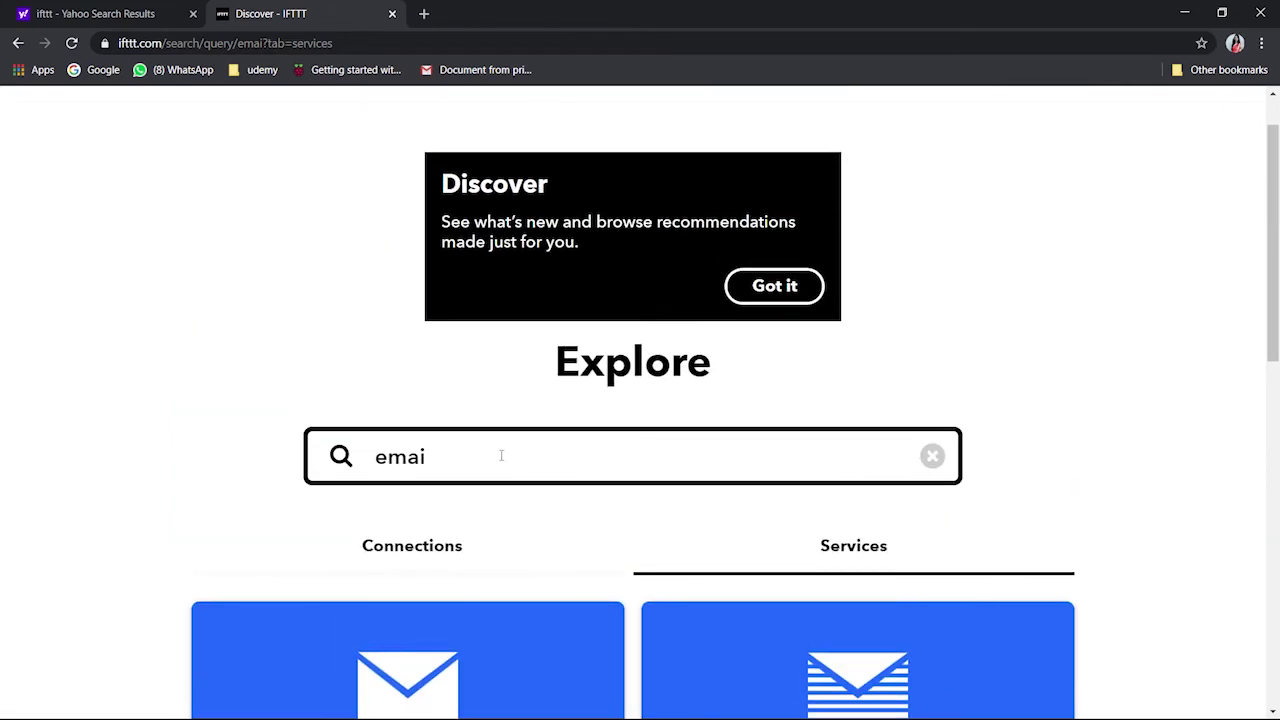
key("BackSpace")
key("BackSpace")
key("BackSpace")
key("BackSpace")
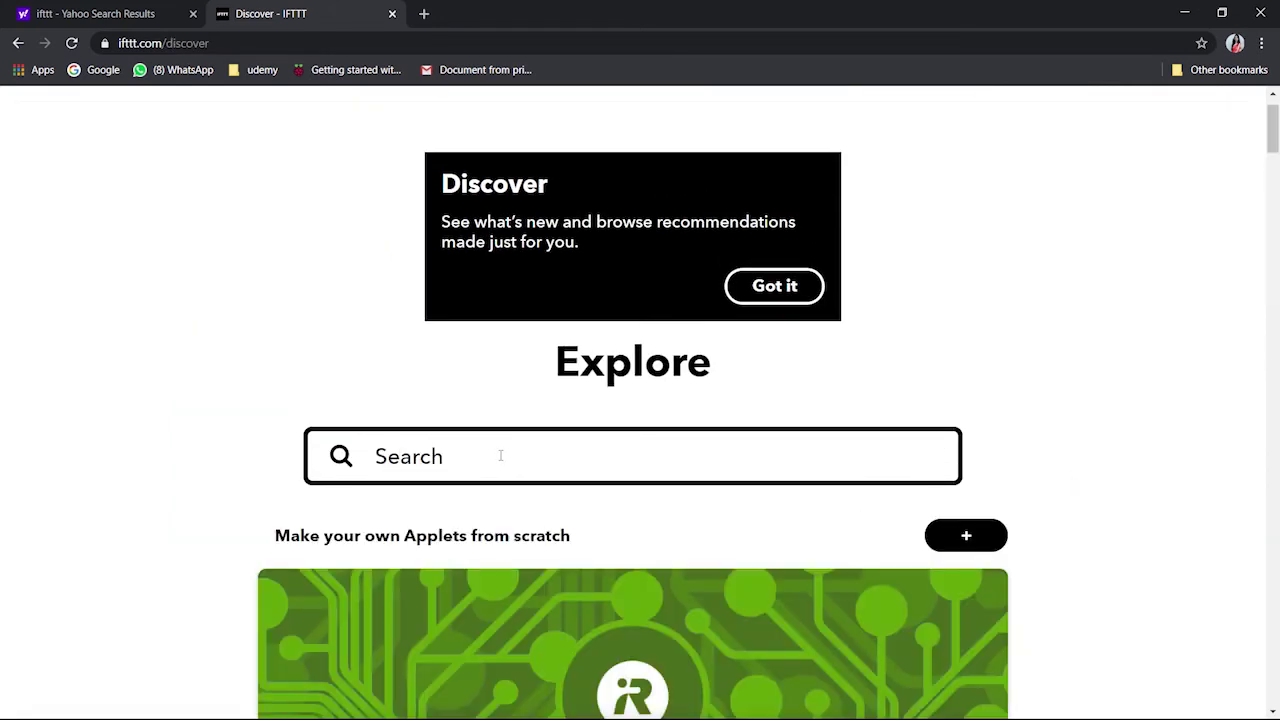
scroll(1074, 411, "up", 1)
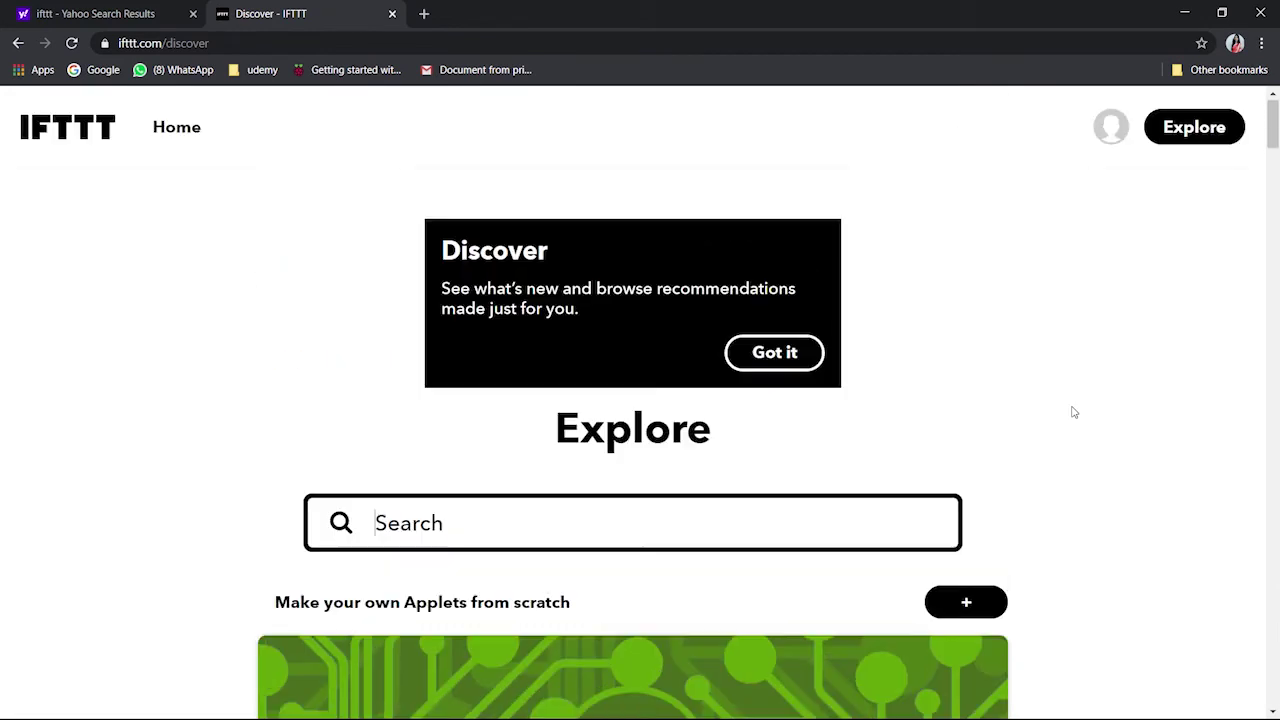
left_click(170, 128)
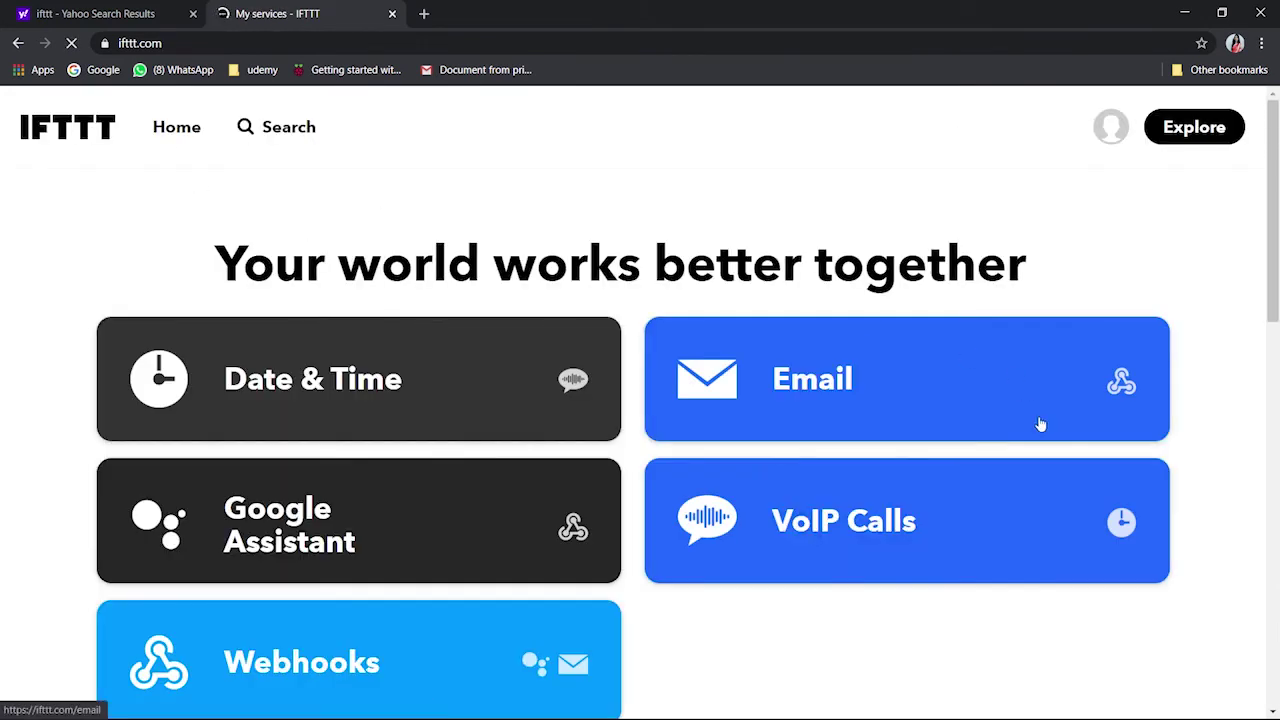
Browse the full My services list, then bring up the account menu
scroll(1040, 424, "down", 1)
scroll(1040, 424, "down", 5)
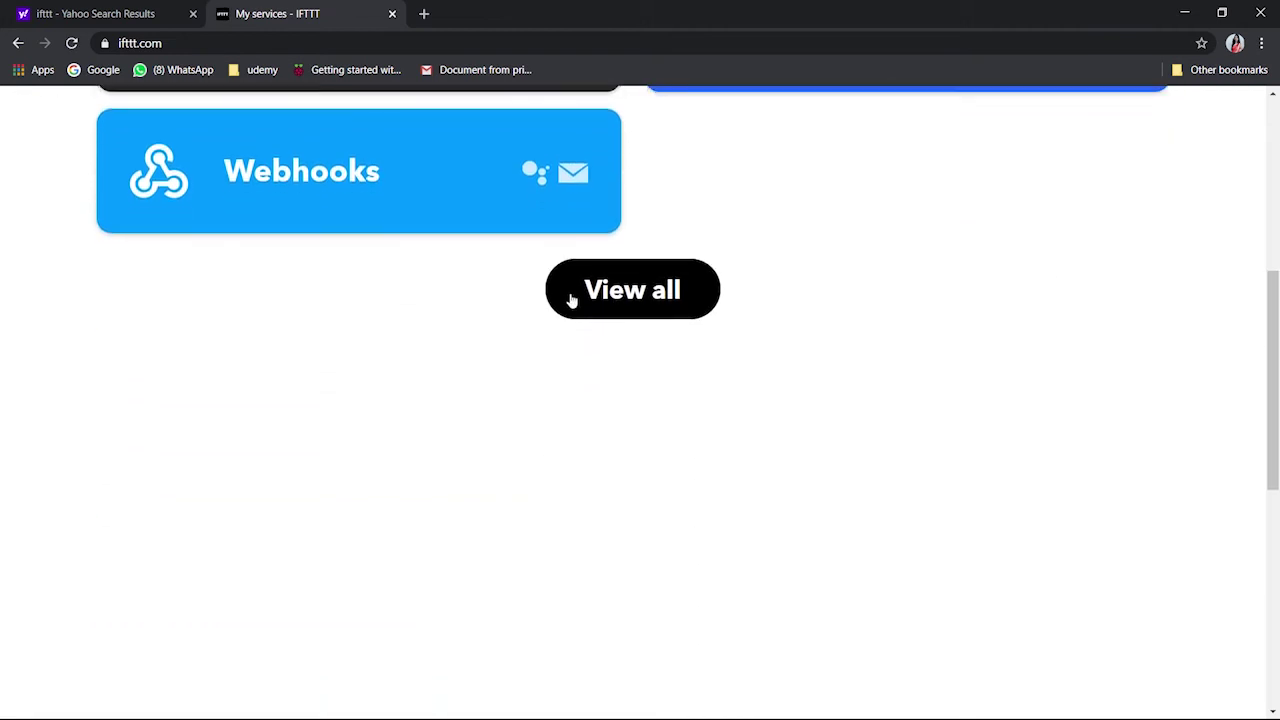
left_click(571, 301)
scroll(1023, 491, "down", 15)
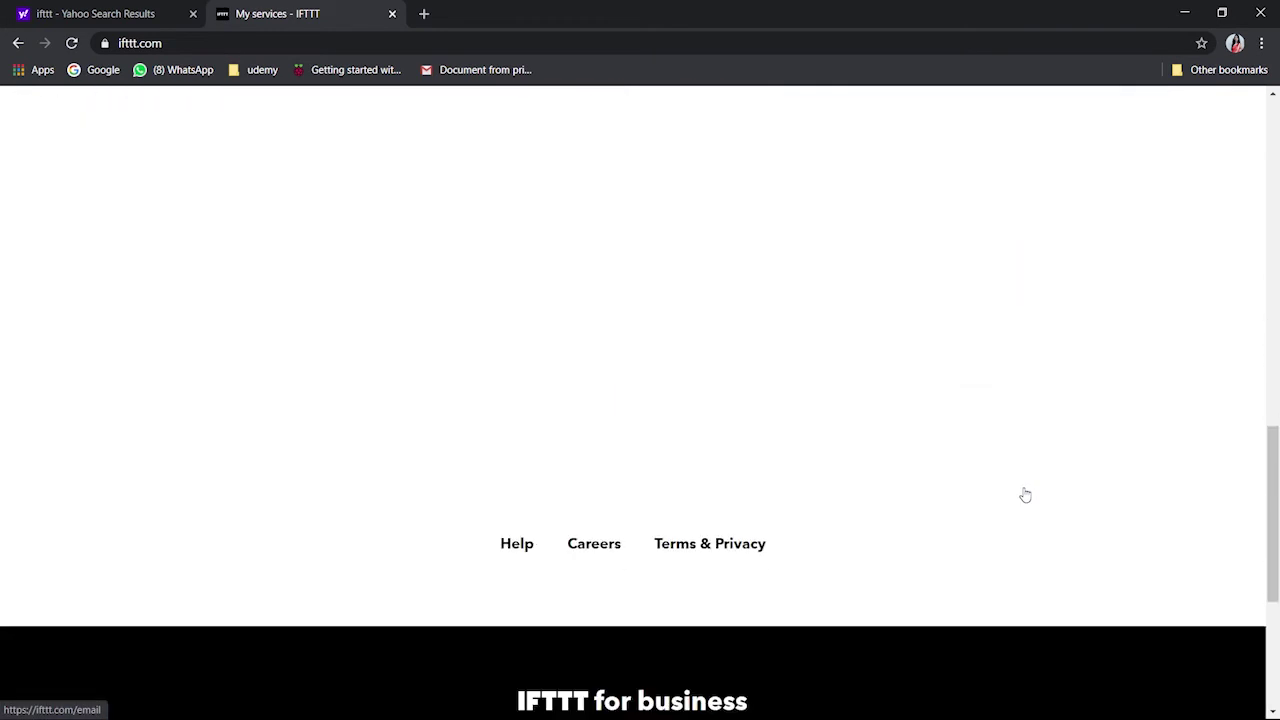
scroll(1025, 495, "up", 17)
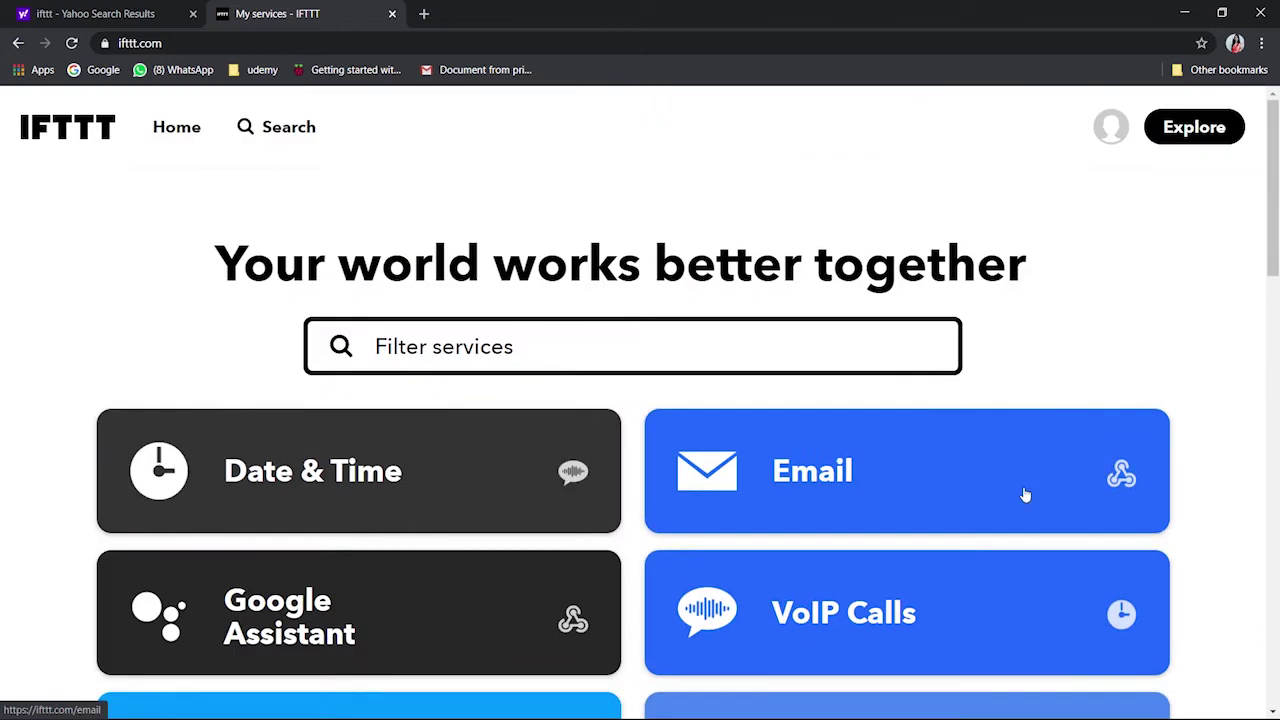
left_click(1108, 123)
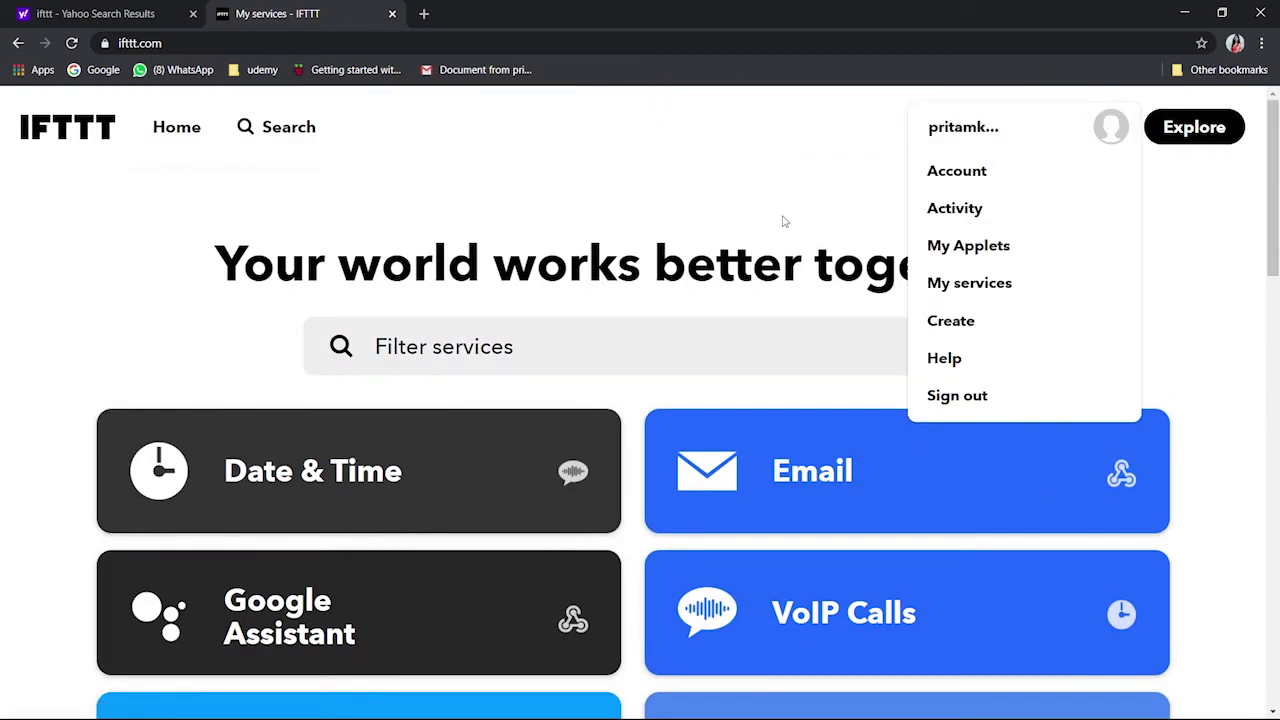
left_click(731, 191)
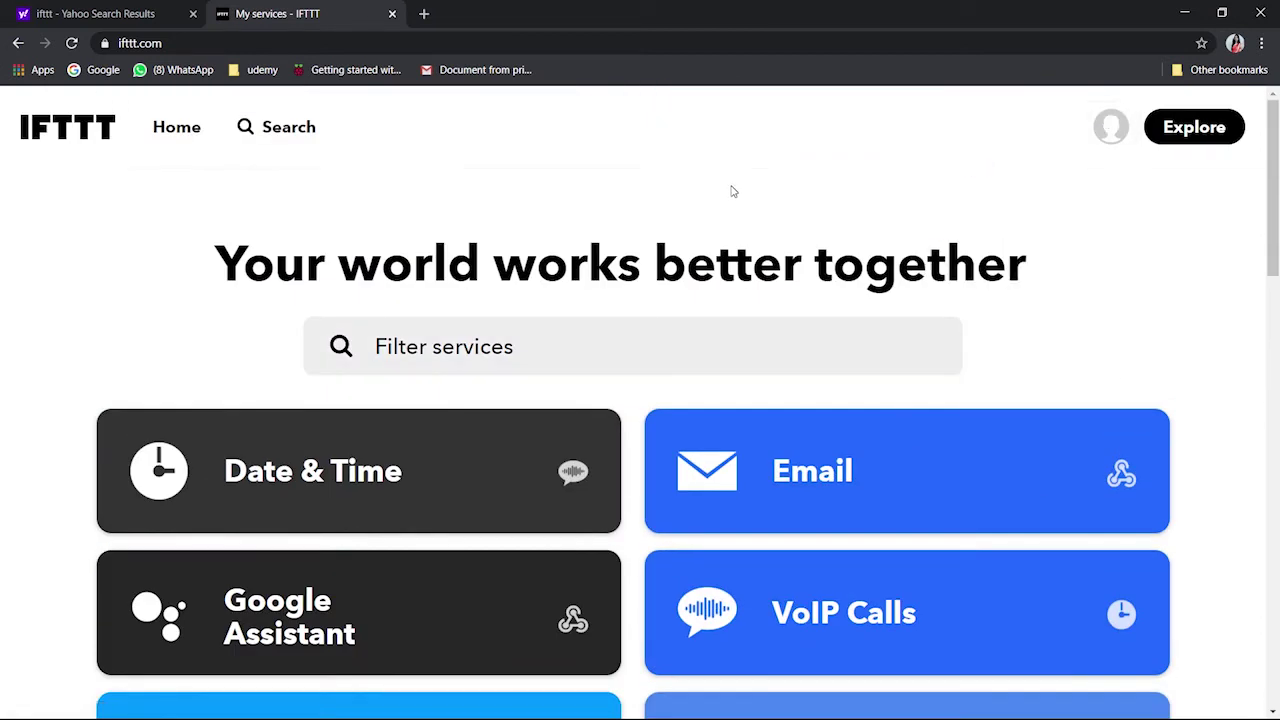
left_click(1120, 139)
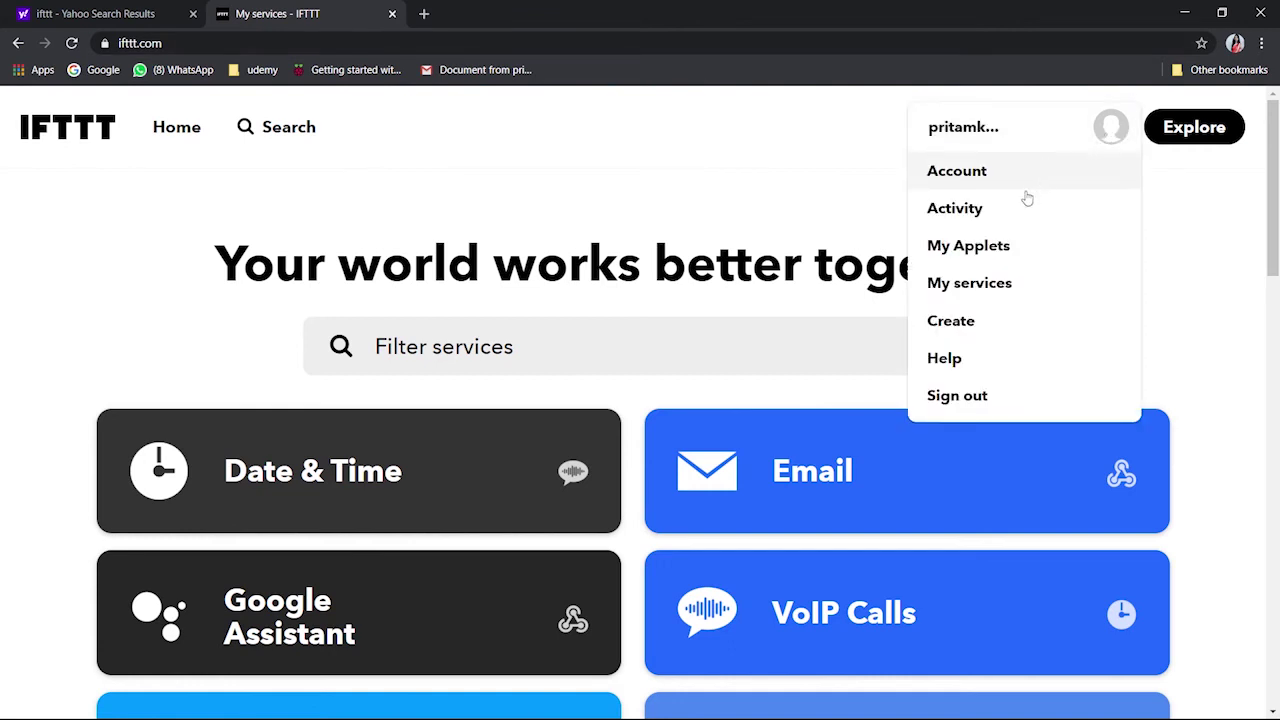
Go to My Applets, dismiss its tip, and review the five listed applets
left_click(1003, 247)
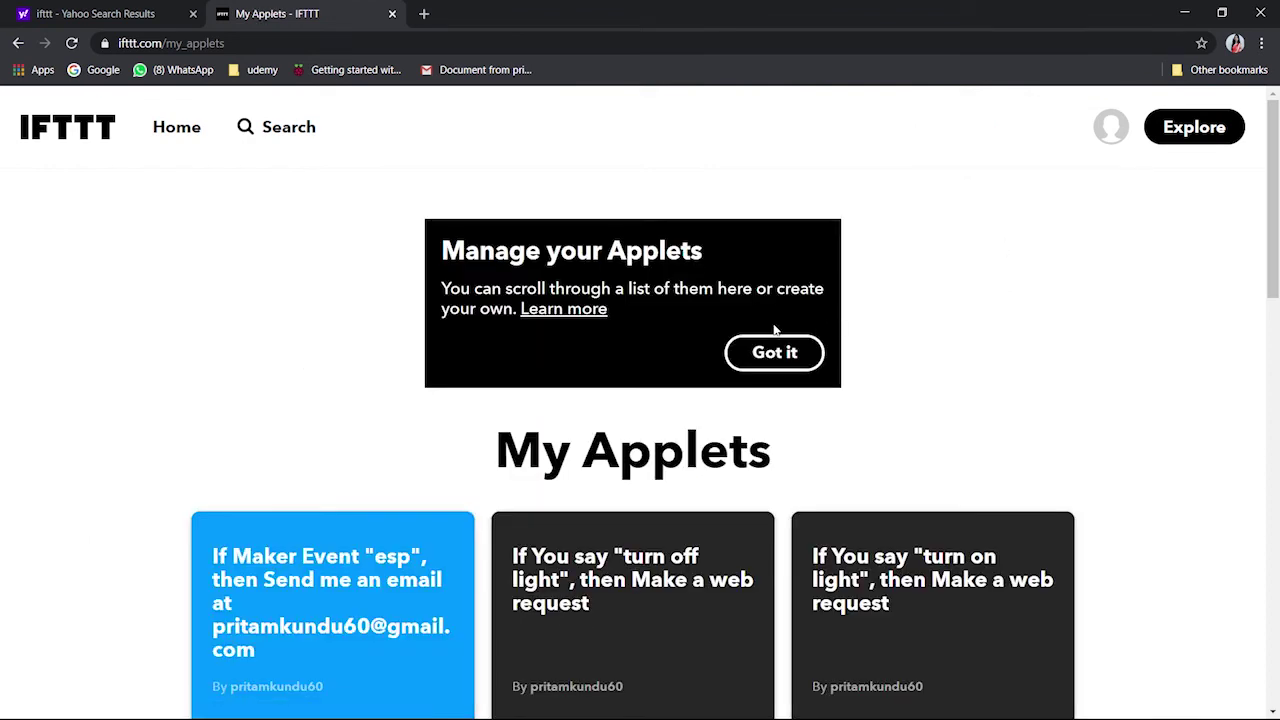
left_click(762, 352)
scroll(771, 314, "down", 3)
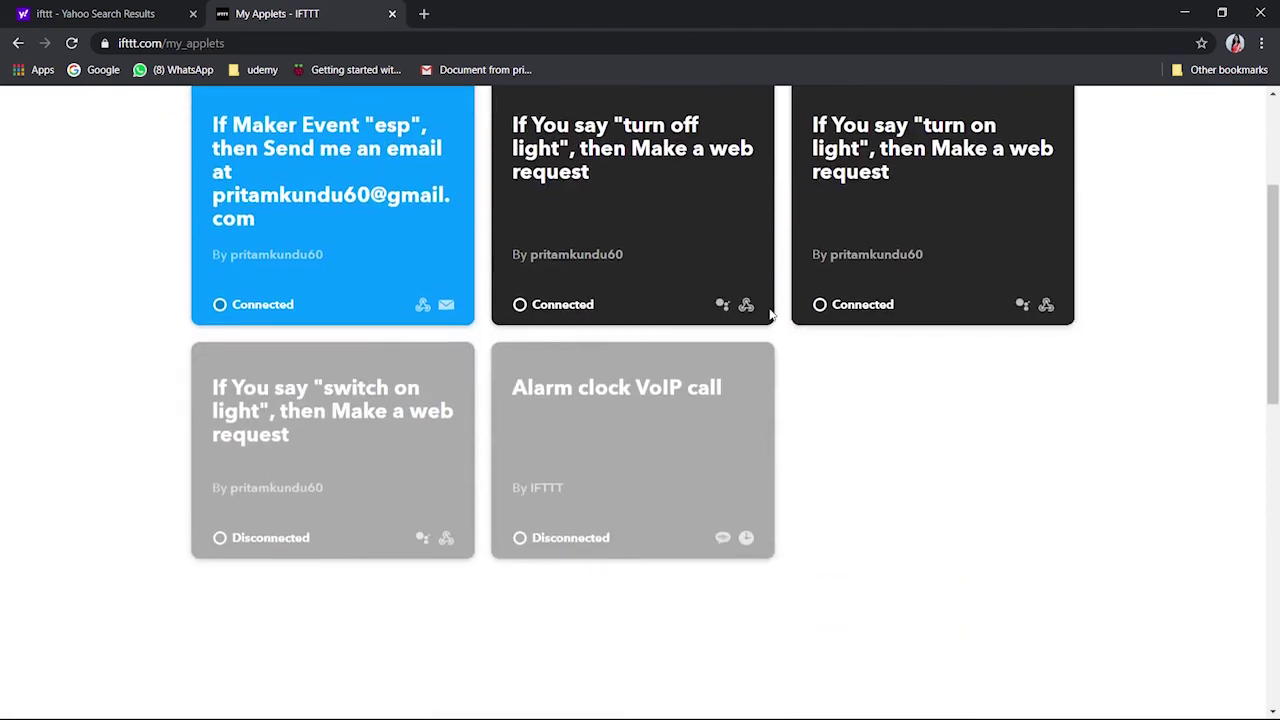
scroll(771, 314, "up", 3)
scroll(771, 314, "up", 1)
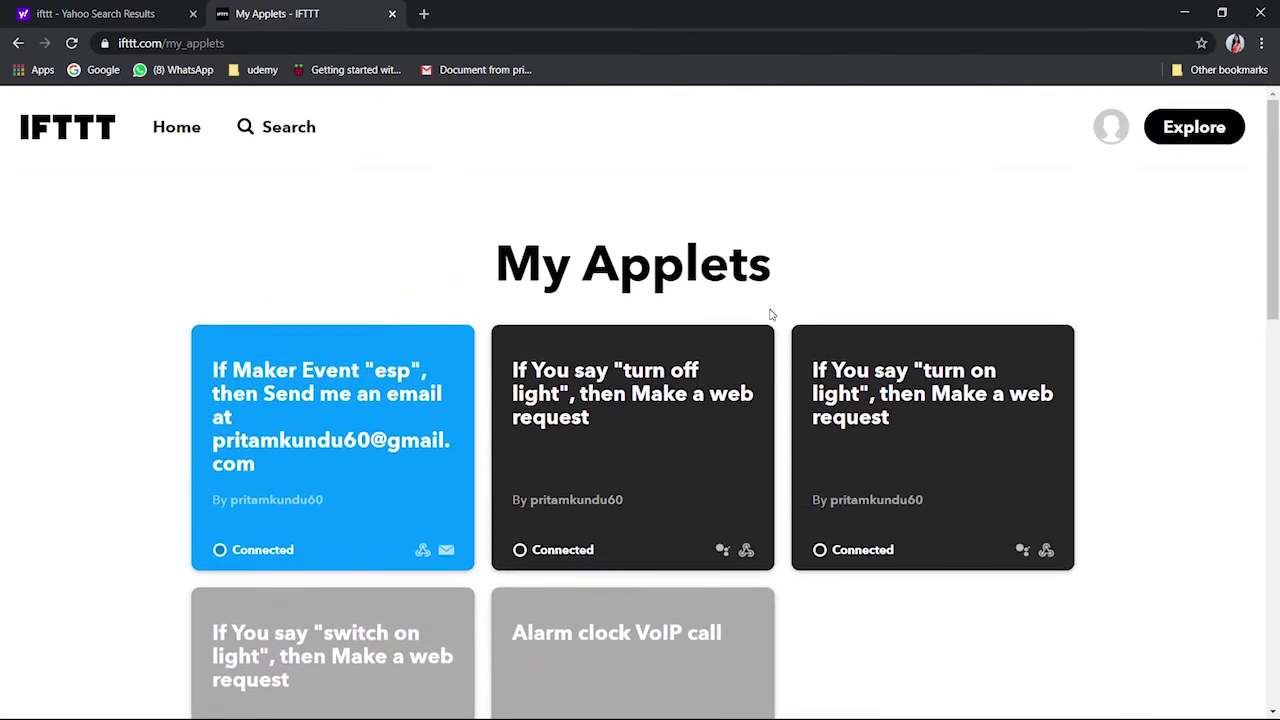
left_click(1111, 127)
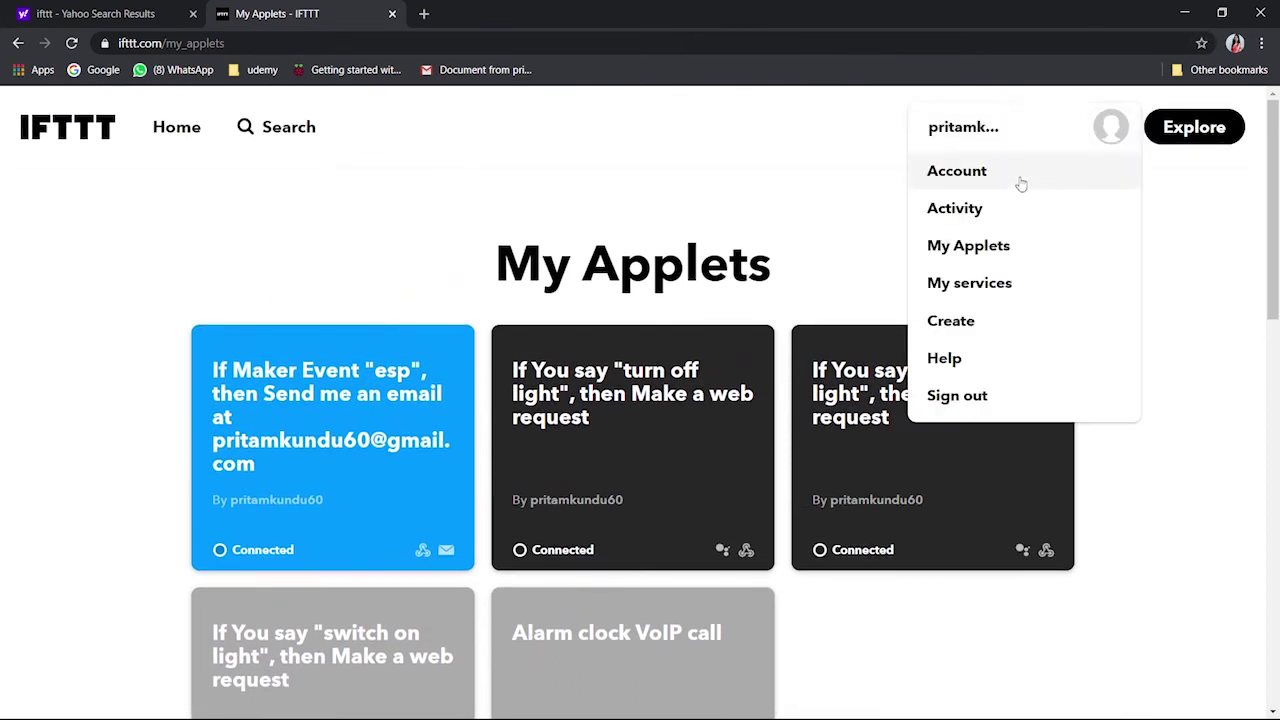
Start a new applet with '+ This' and browse the full grid of trigger services
left_click(962, 321)
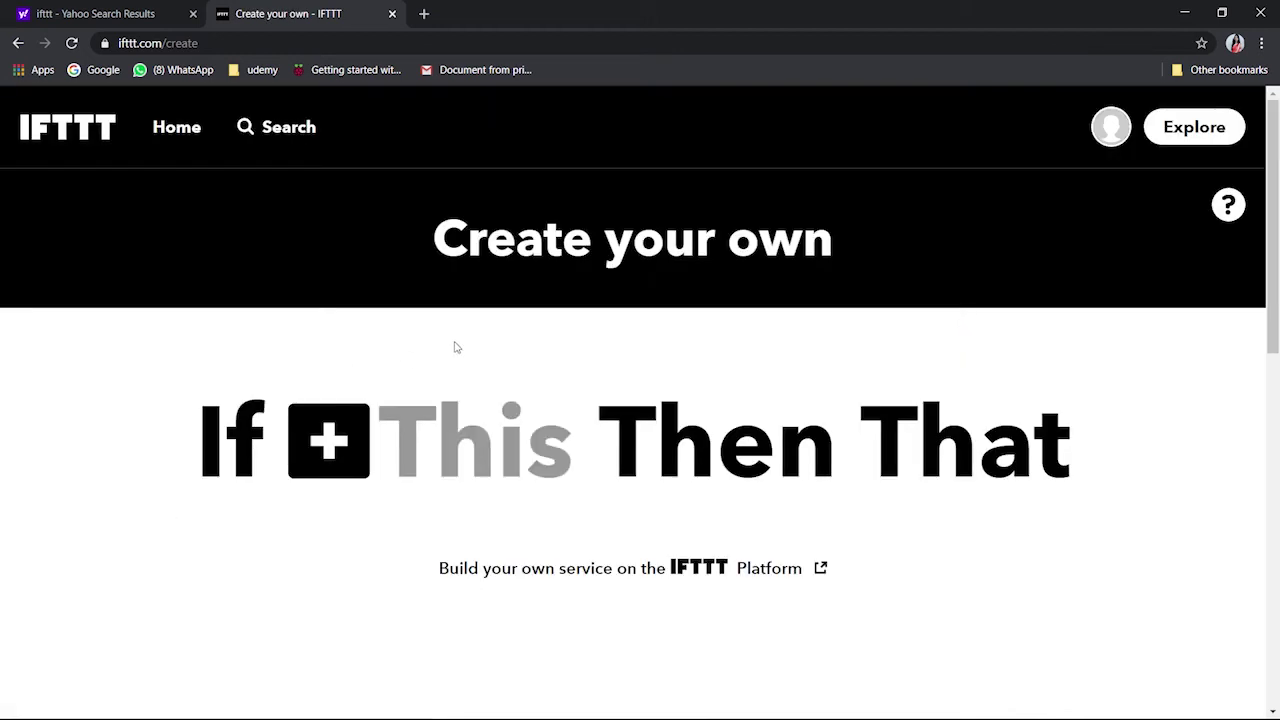
left_click(332, 440)
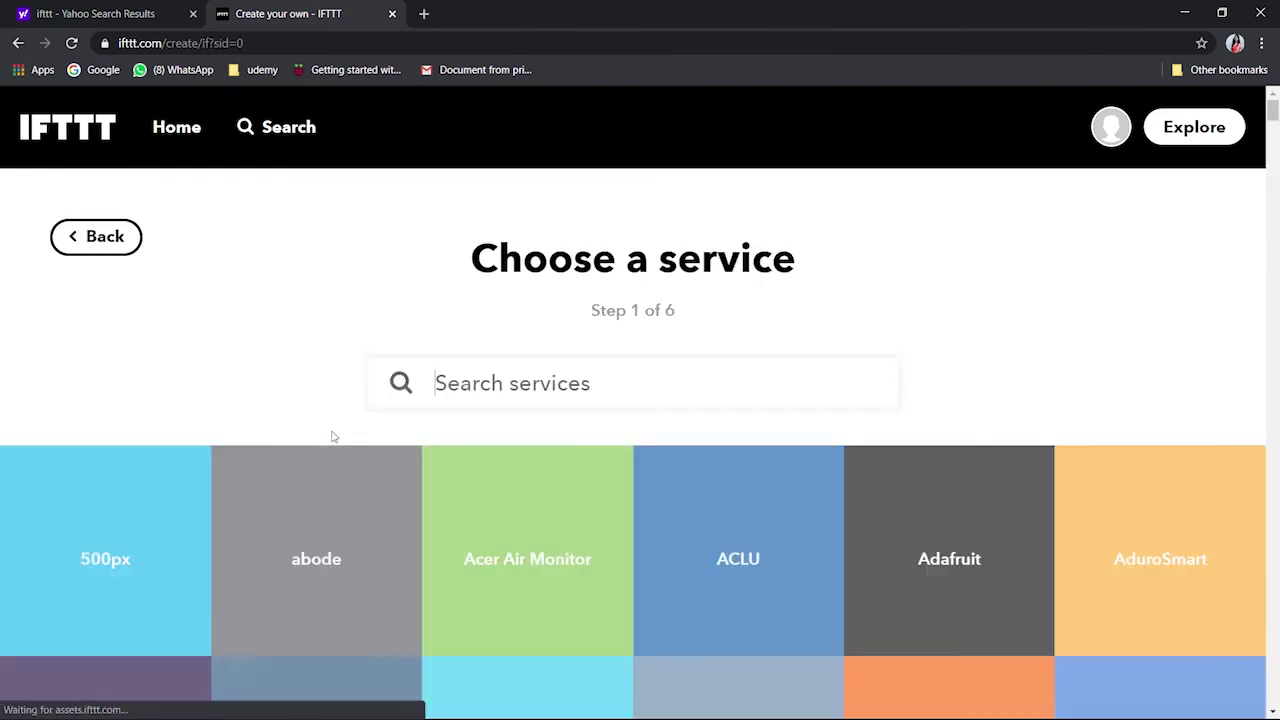
scroll(333, 436, "down", 1)
scroll(333, 436, "down", 4)
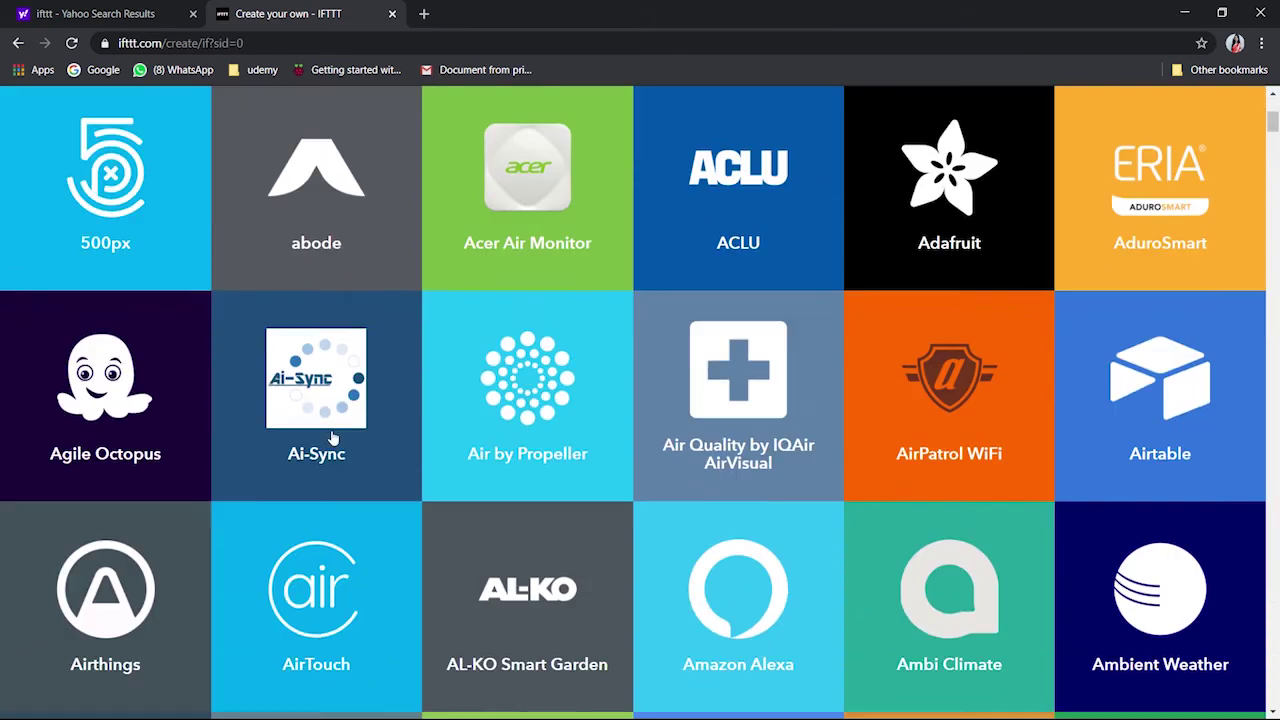
scroll(334, 438, "down", 1)
scroll(333, 437, "down", 1)
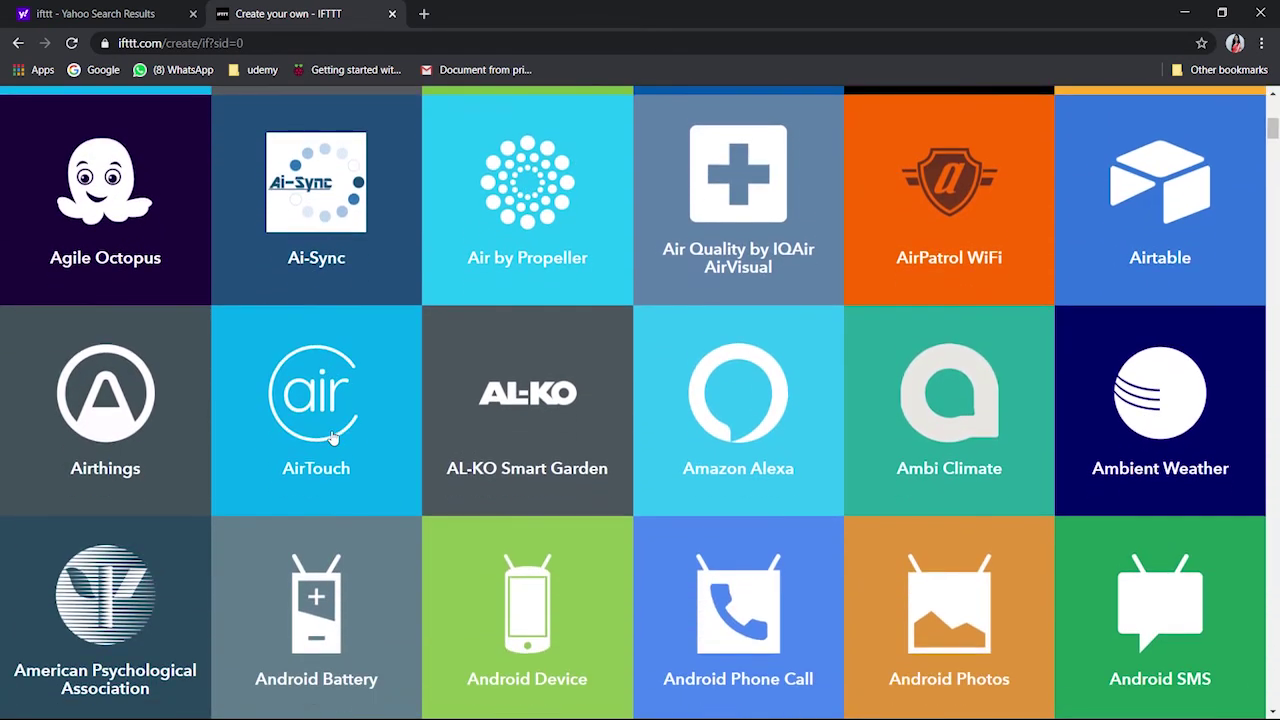
scroll(334, 438, "down", 2)
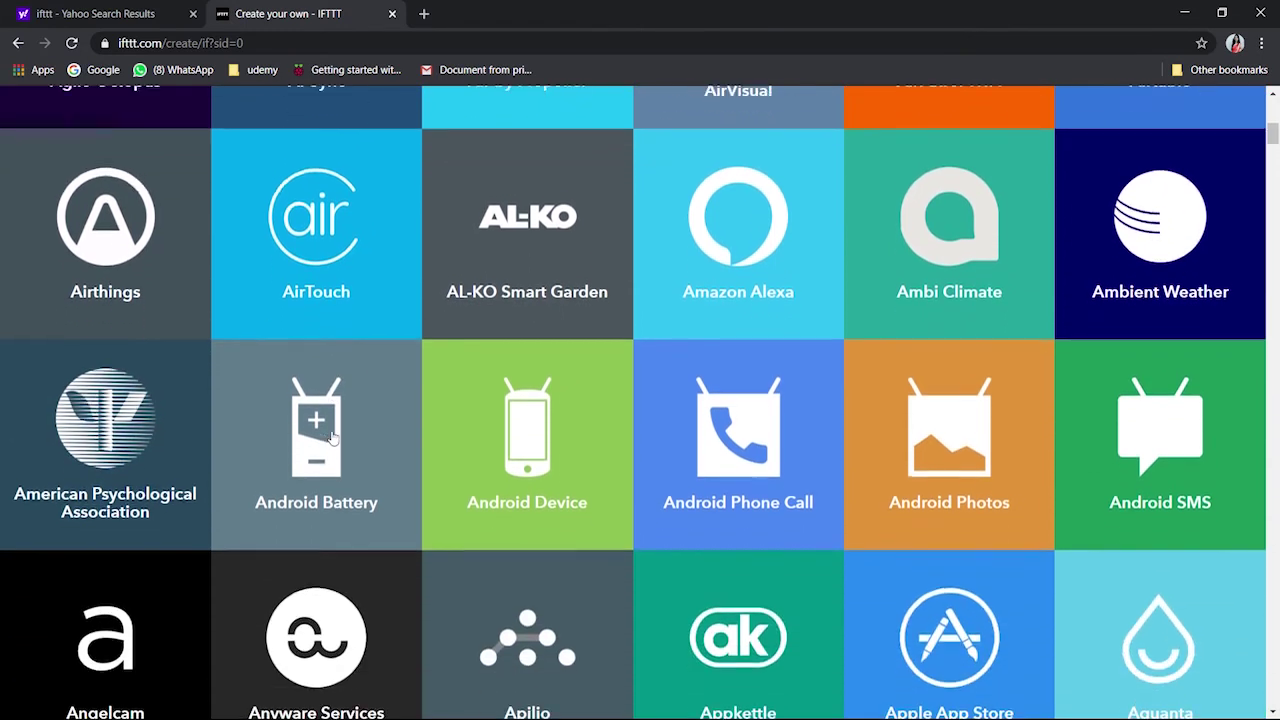
scroll(333, 437, "down", 3)
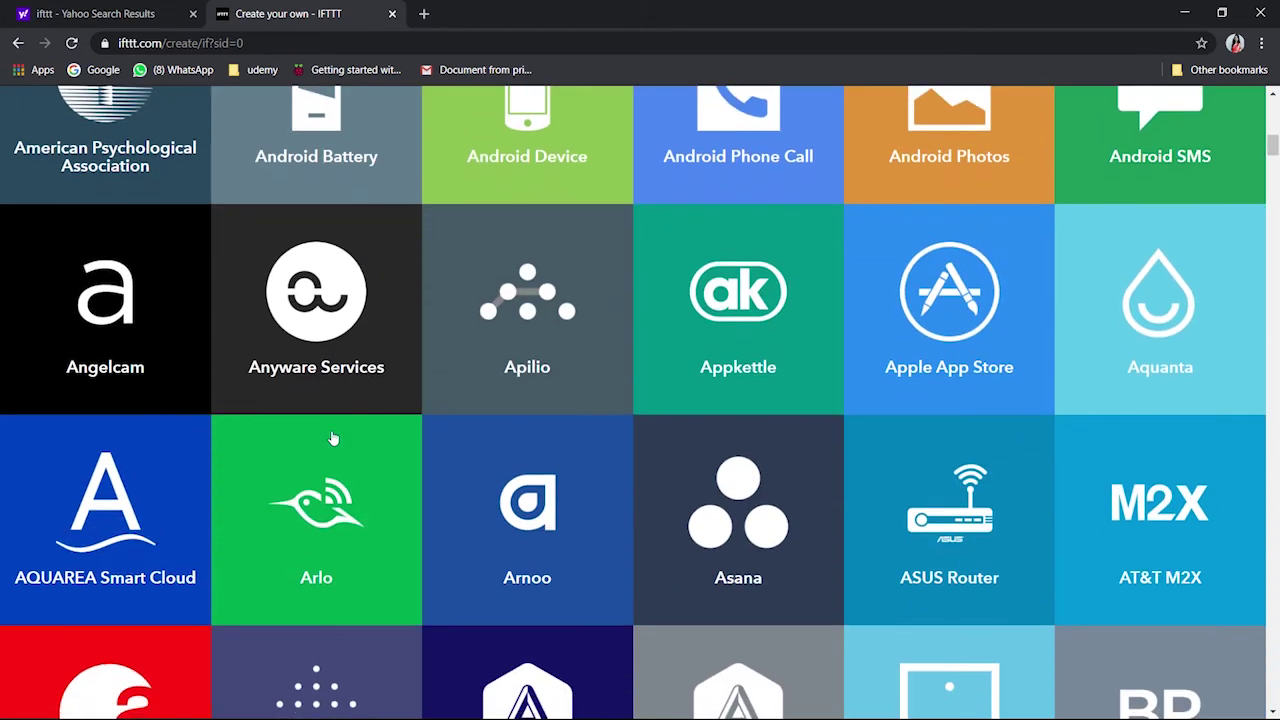
scroll(333, 438, "down", 1)
scroll(333, 437, "down", 2)
scroll(333, 438, "down", 2)
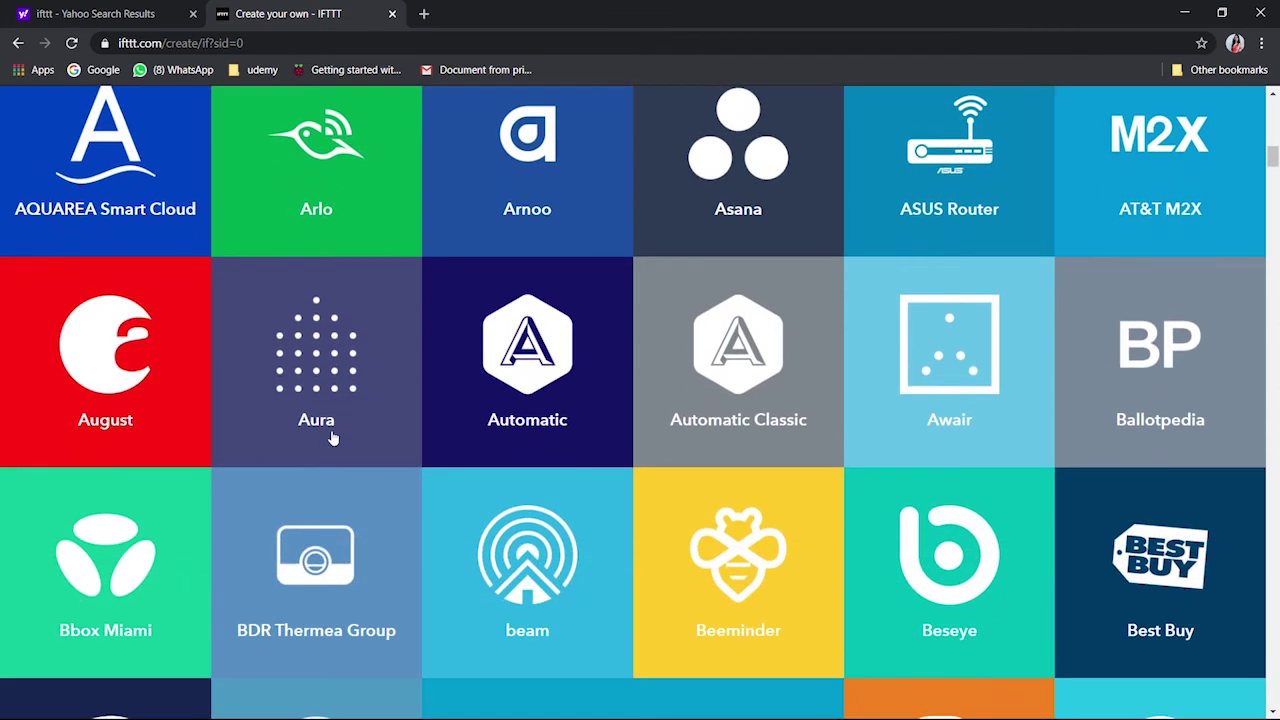
scroll(333, 438, "down", 6)
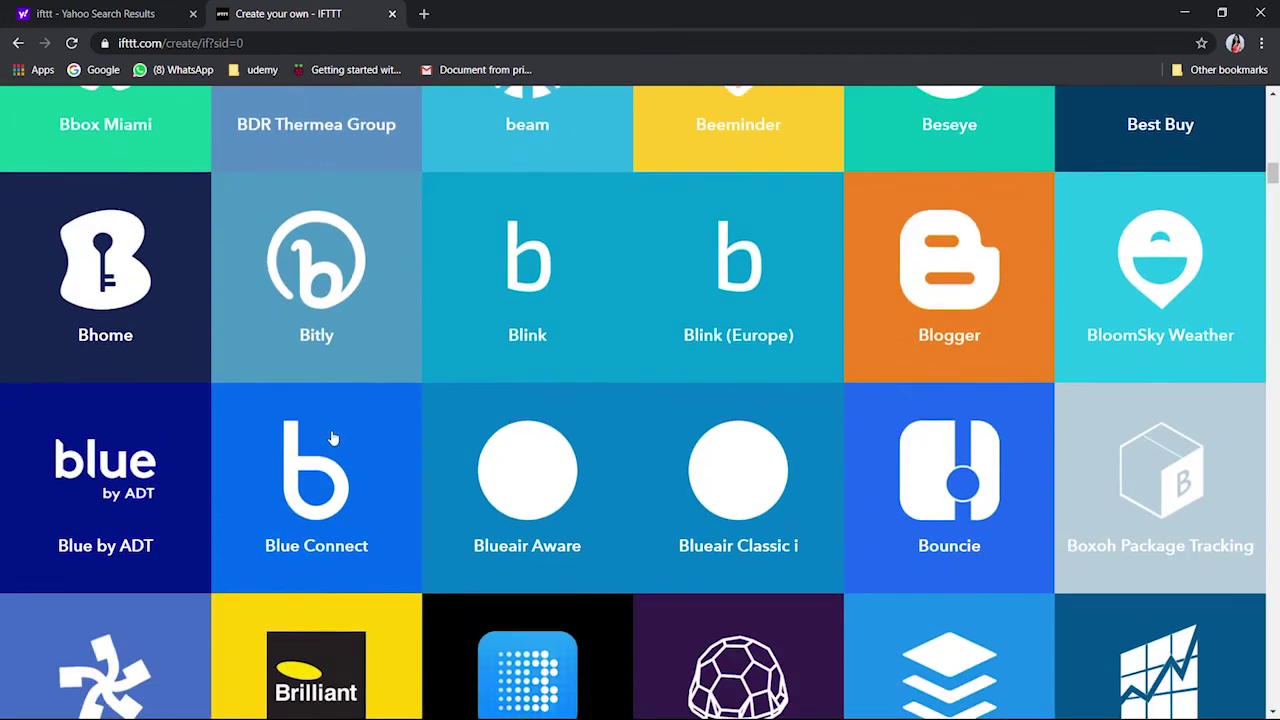
scroll(333, 437, "down", 6)
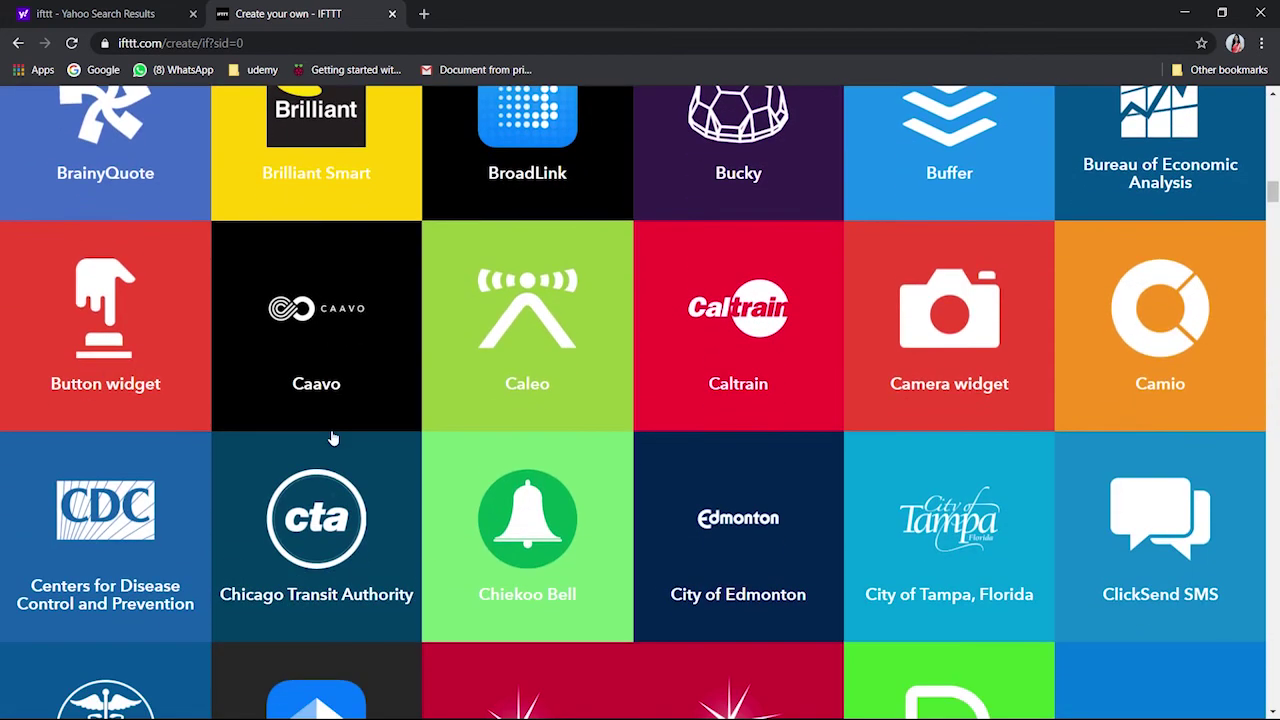
scroll(333, 437, "down", 14)
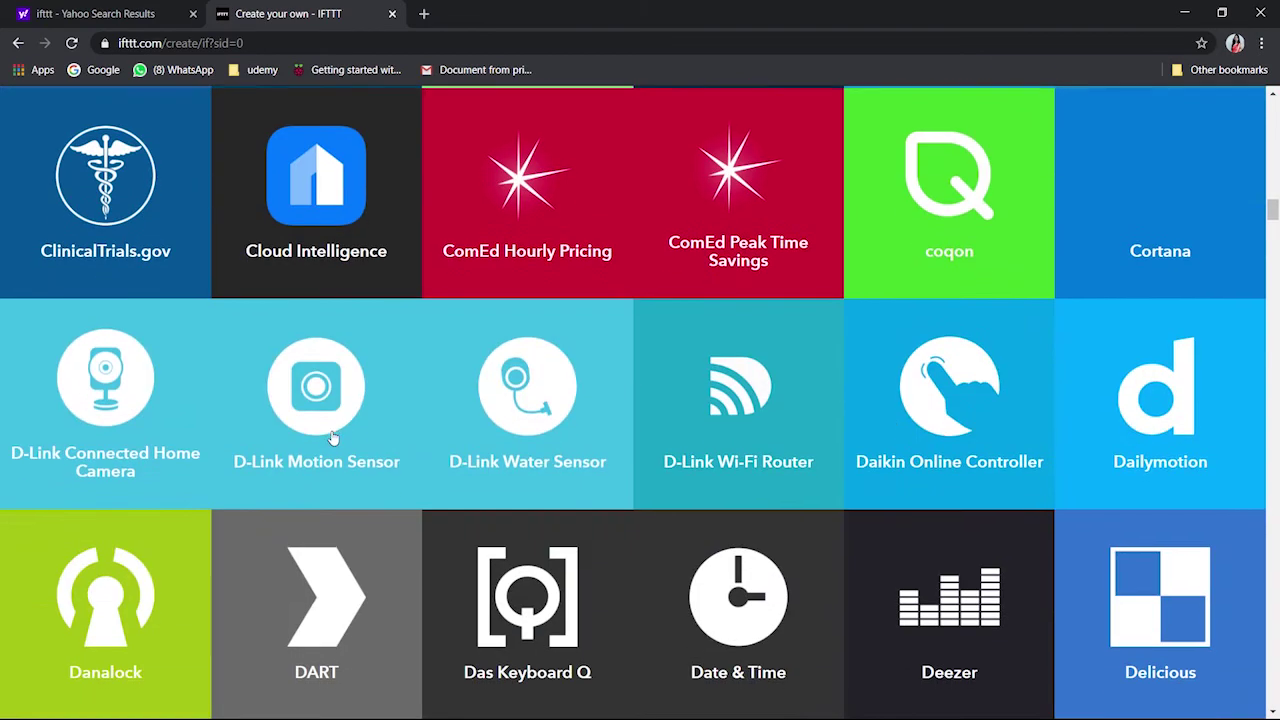
scroll(333, 438, "down", 3)
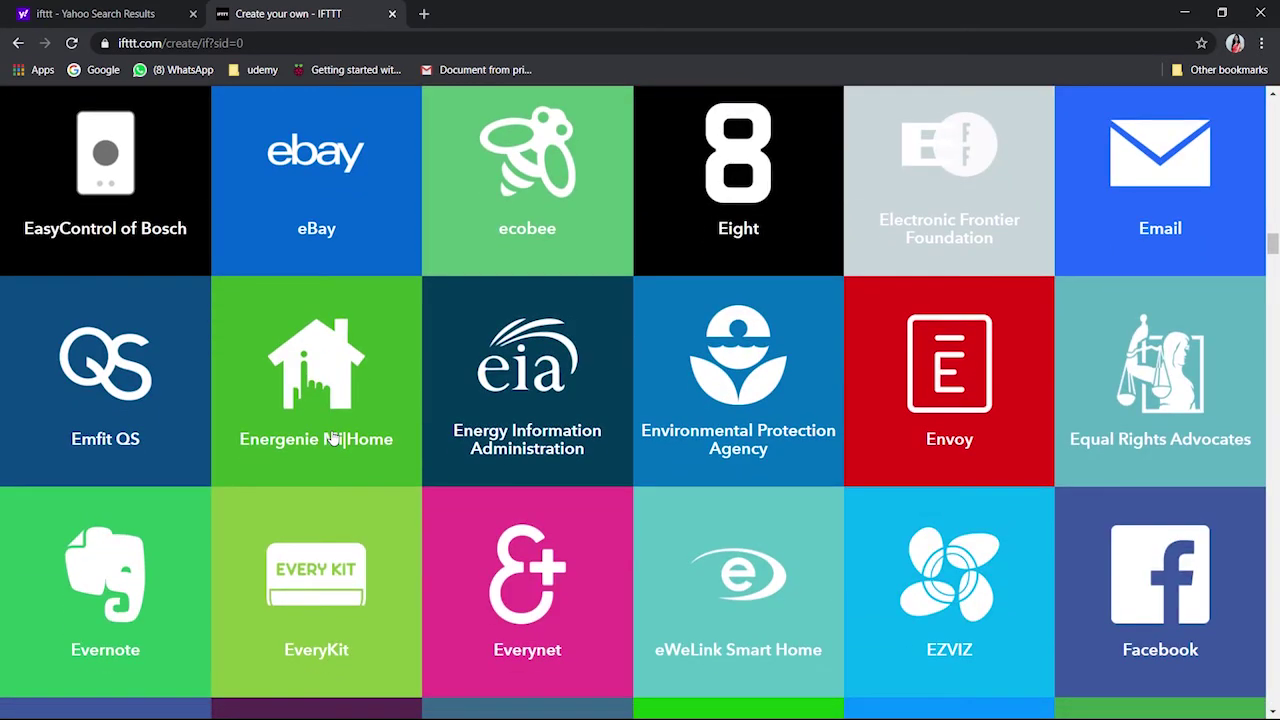
scroll(333, 437, "down", 5)
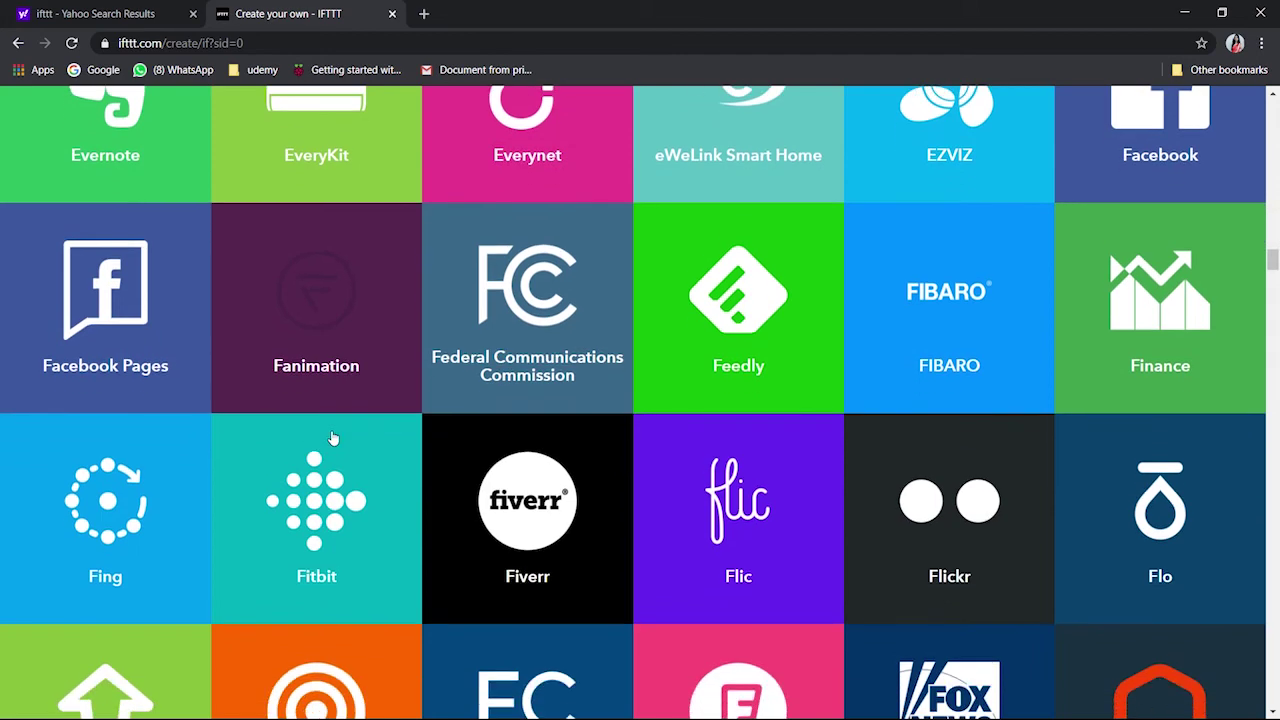
scroll(333, 437, "up", 4)
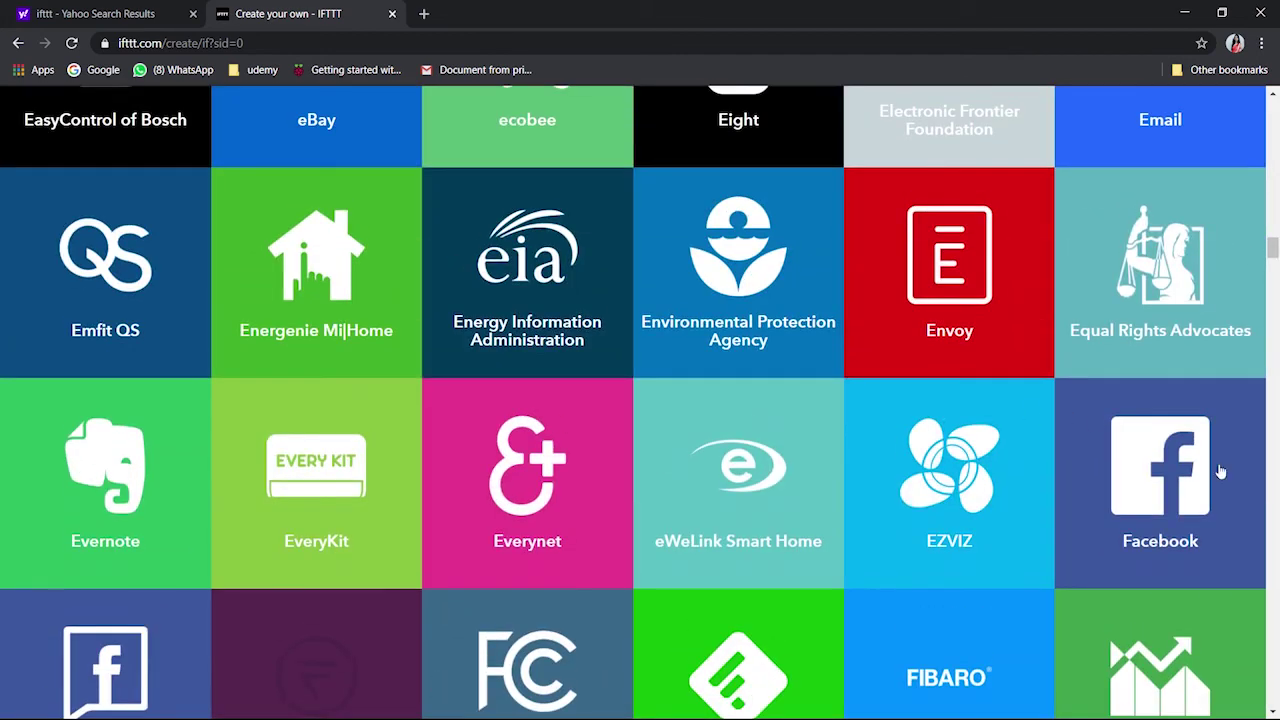
scroll(614, 594, "down", 5)
scroll(614, 594, "down", 7)
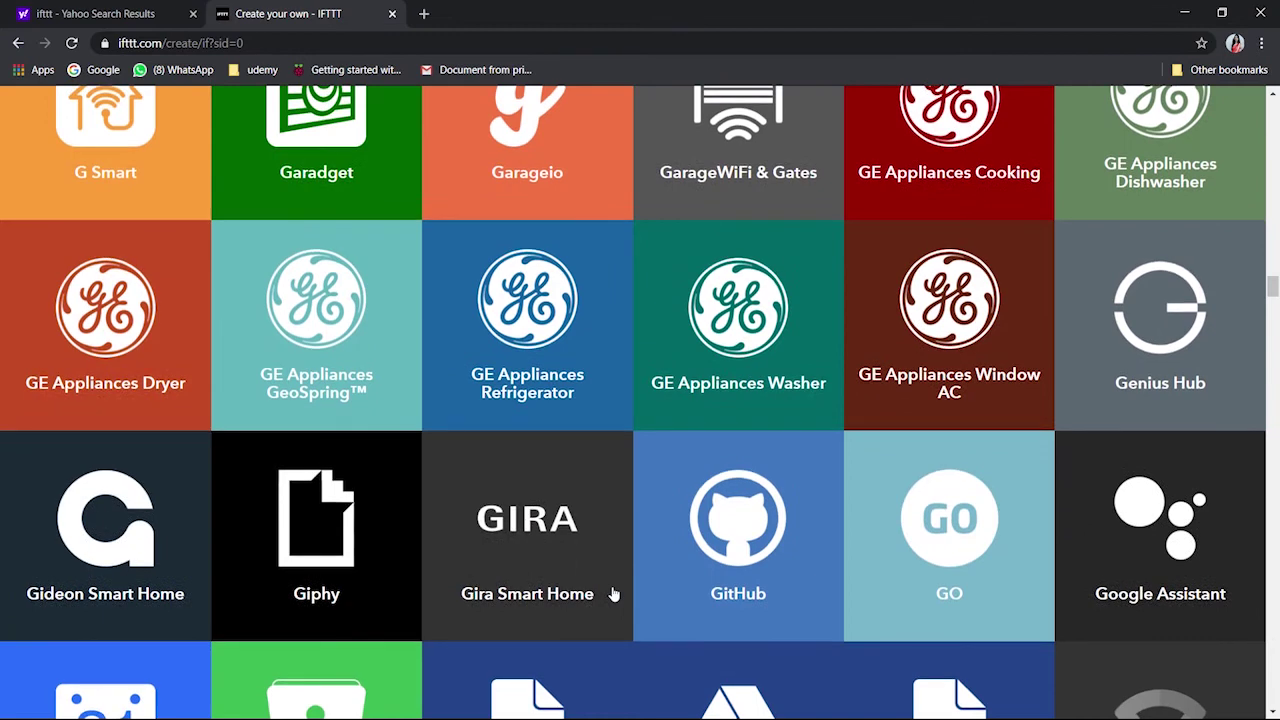
scroll(614, 594, "down", 4)
scroll(614, 594, "up", 20)
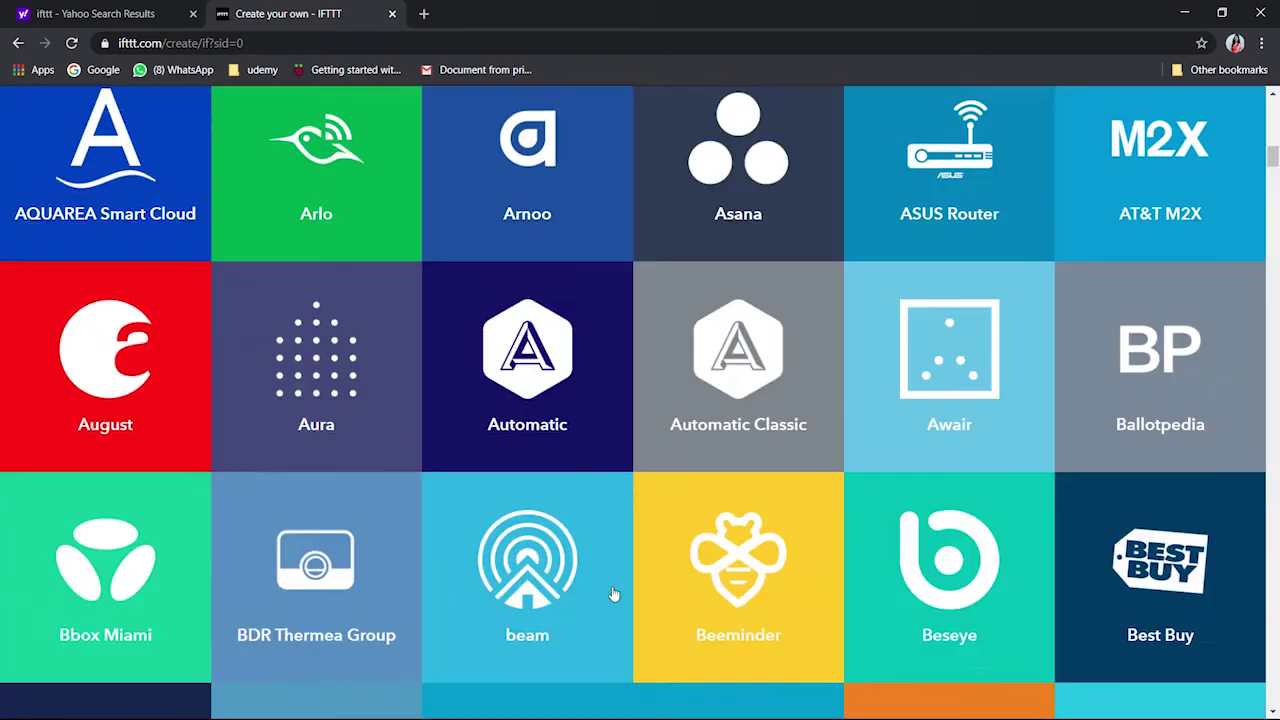
scroll(614, 594, "up", 8)
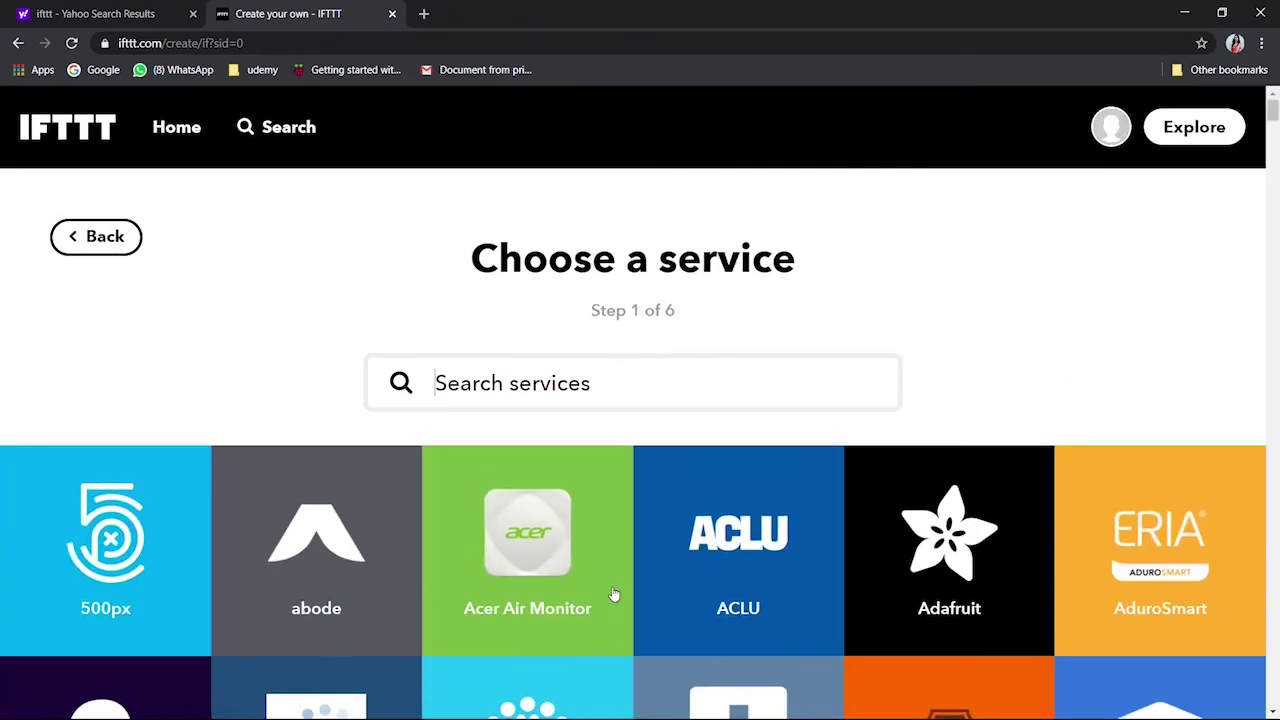
left_click(571, 362)
type("goo")
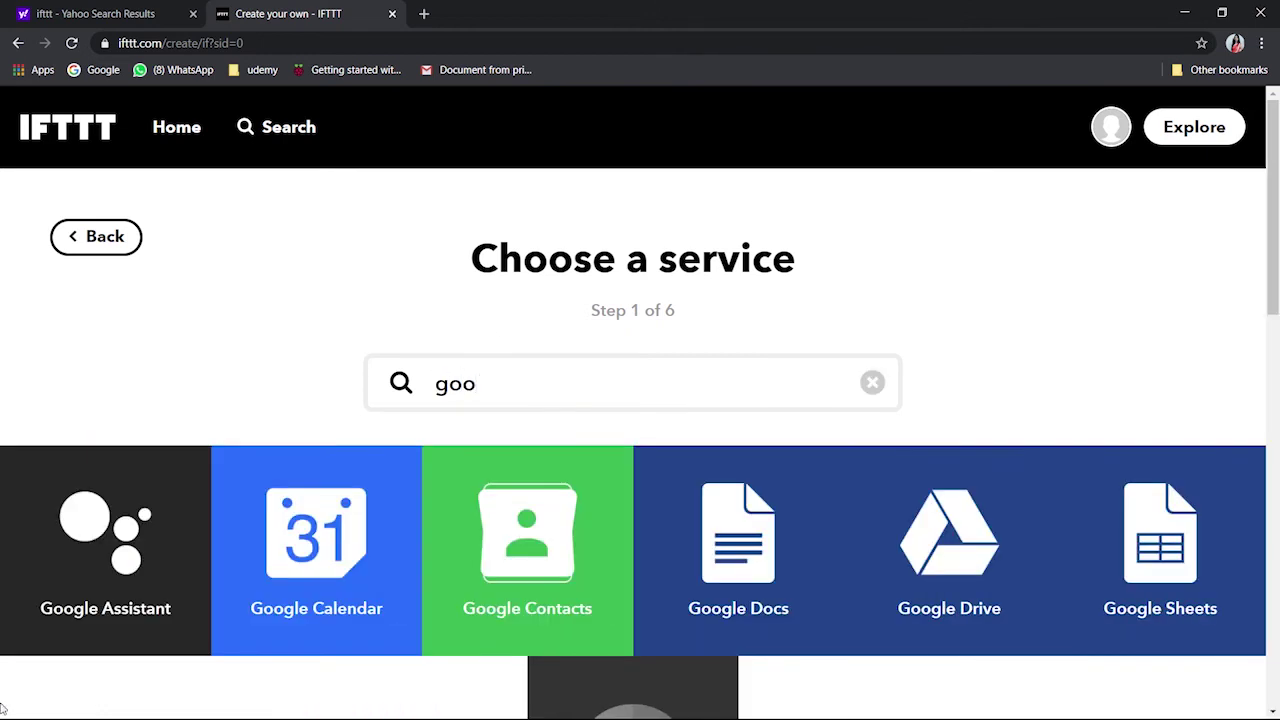
left_click(45, 632)
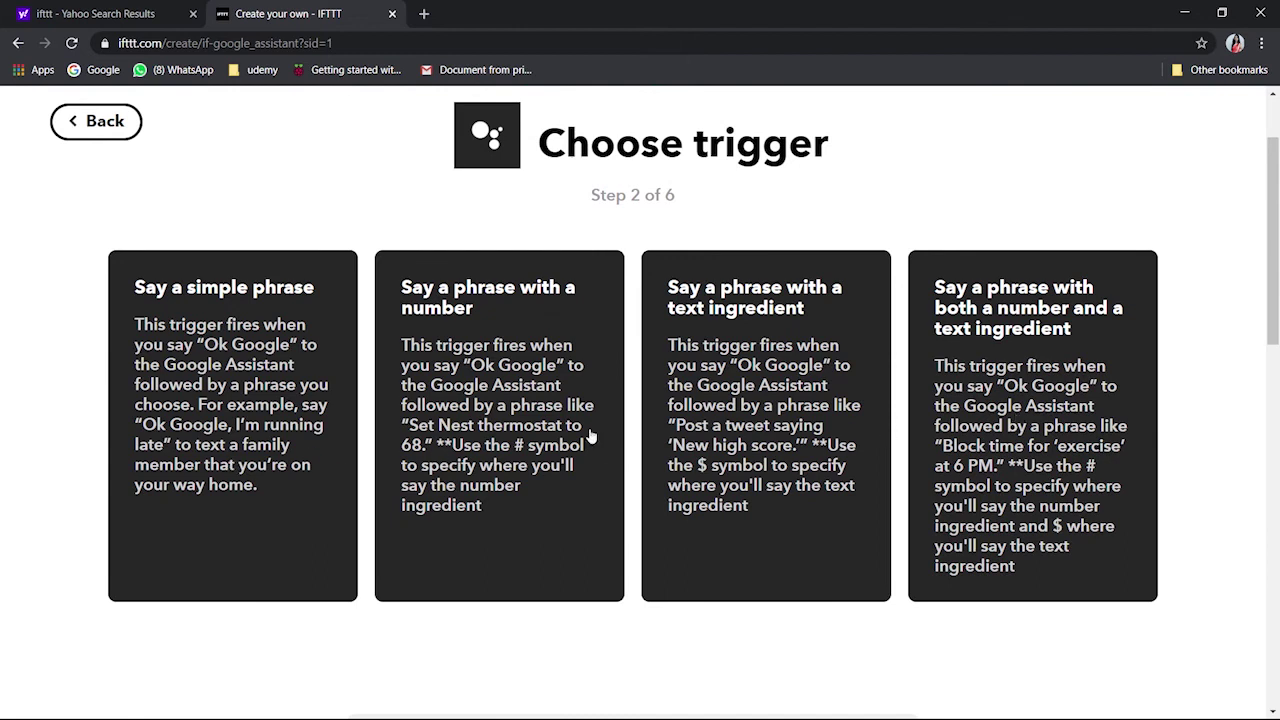
left_click(77, 120)
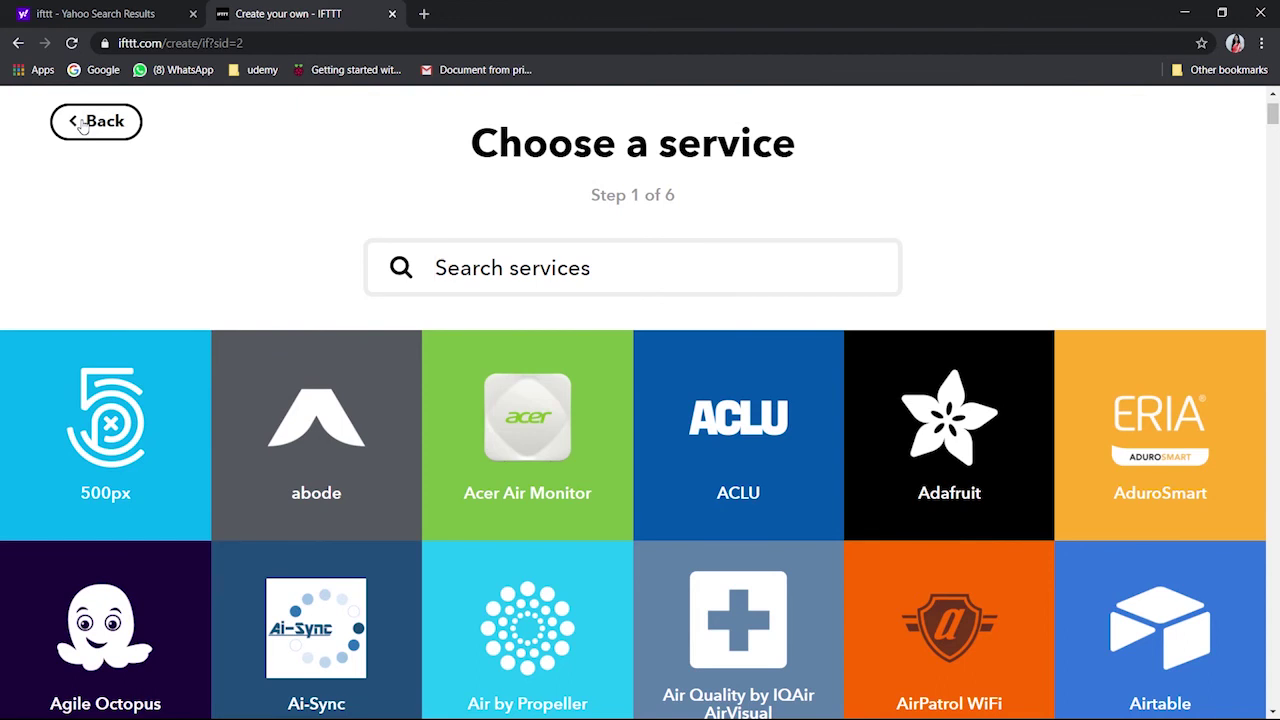
Go back from Choose a service to the empty If This Then That builder
left_click(83, 122)
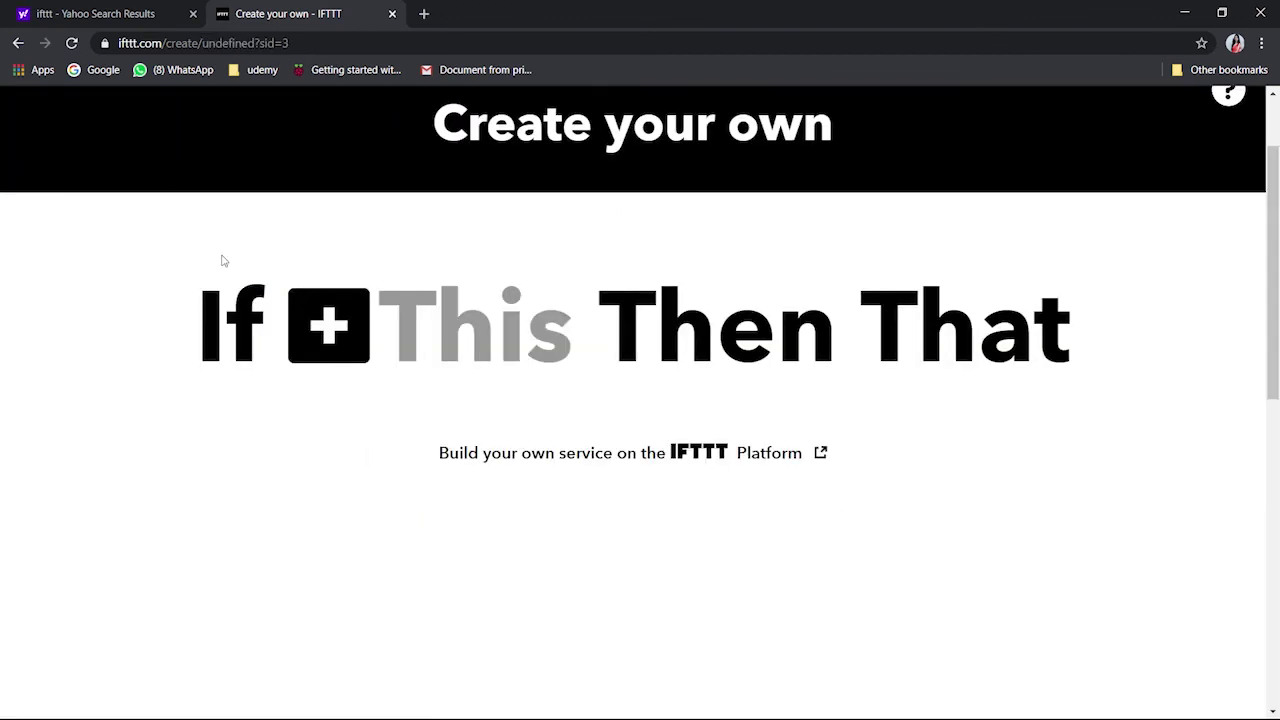